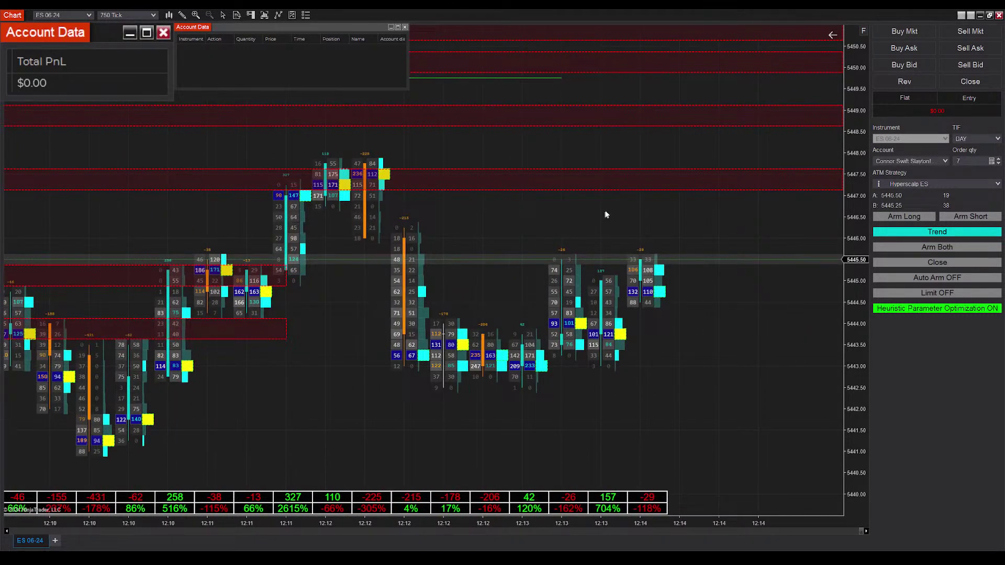
# Step: Pan the ES 06-24 footprint chart back and forth to review earlier bars
pyautogui.moveTo(605, 215); pyautogui.dragTo(476, 209)
pyautogui.moveTo(397, 225); pyautogui.dragTo(509, 214)
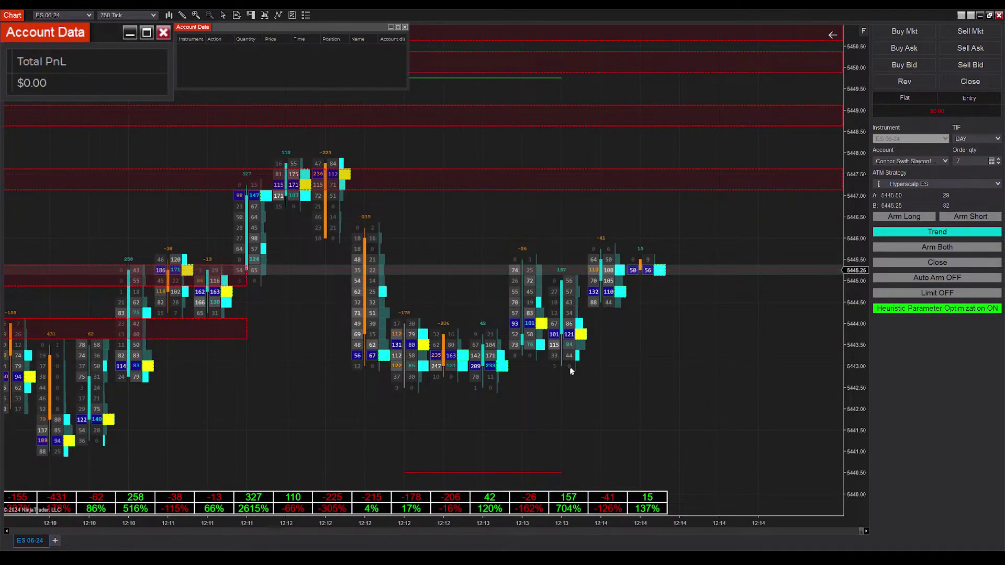
pyautogui.moveTo(460, 225); pyautogui.dragTo(541, 228)
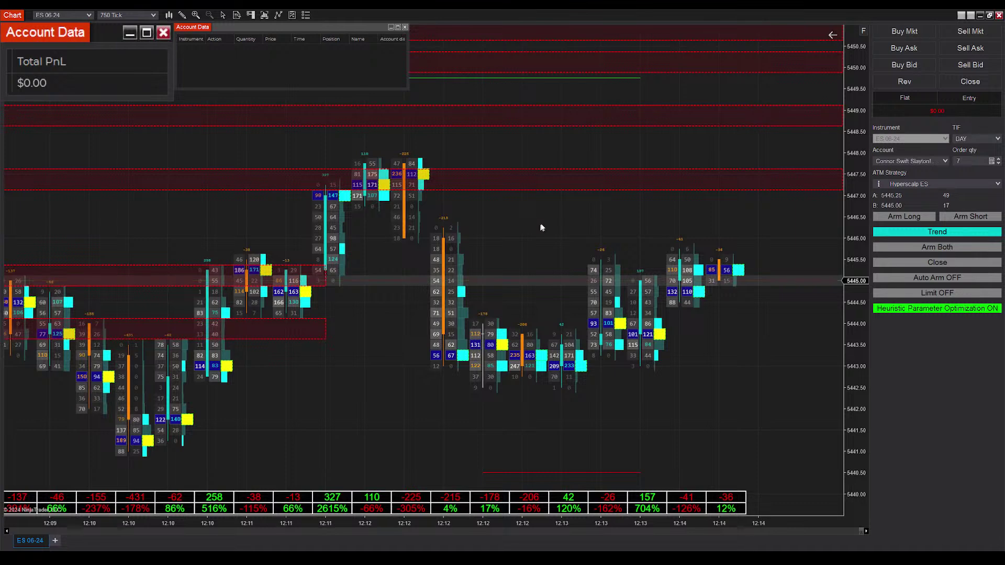
# Step: Arm both directions and follow the chart until a 7-contract long fills at 5446.50
pyautogui.click(879, 249)
pyautogui.moveTo(717, 227); pyautogui.dragTo(637, 225)
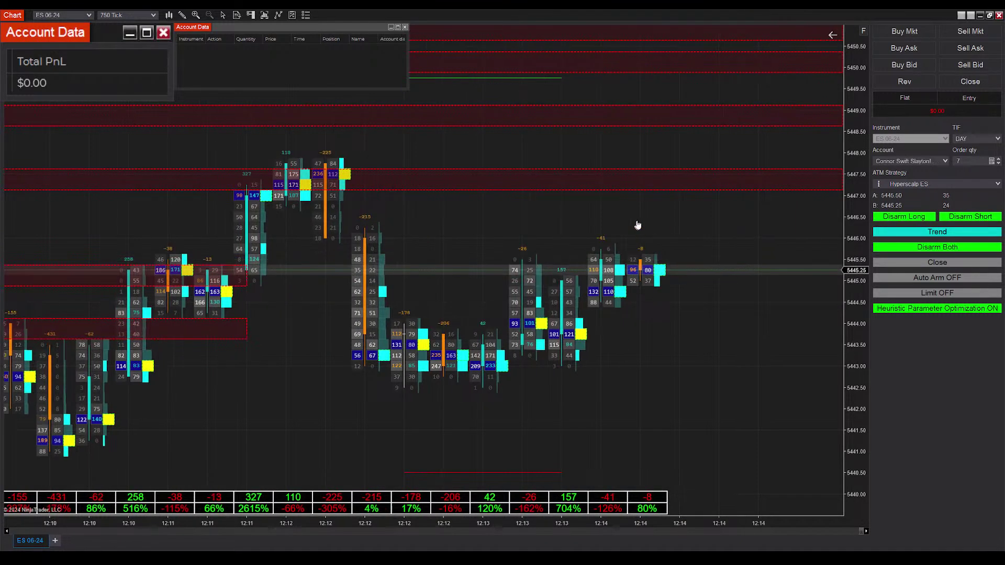
pyautogui.moveTo(636, 389); pyautogui.dragTo(714, 388)
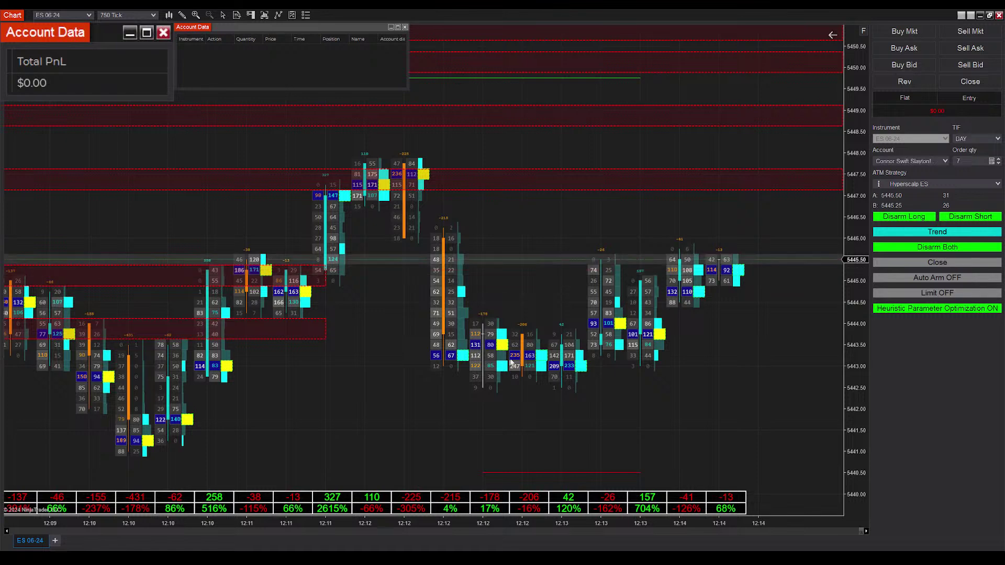
pyautogui.moveTo(623, 415); pyautogui.dragTo(667, 410)
pyautogui.scroll(1, 572, 426)
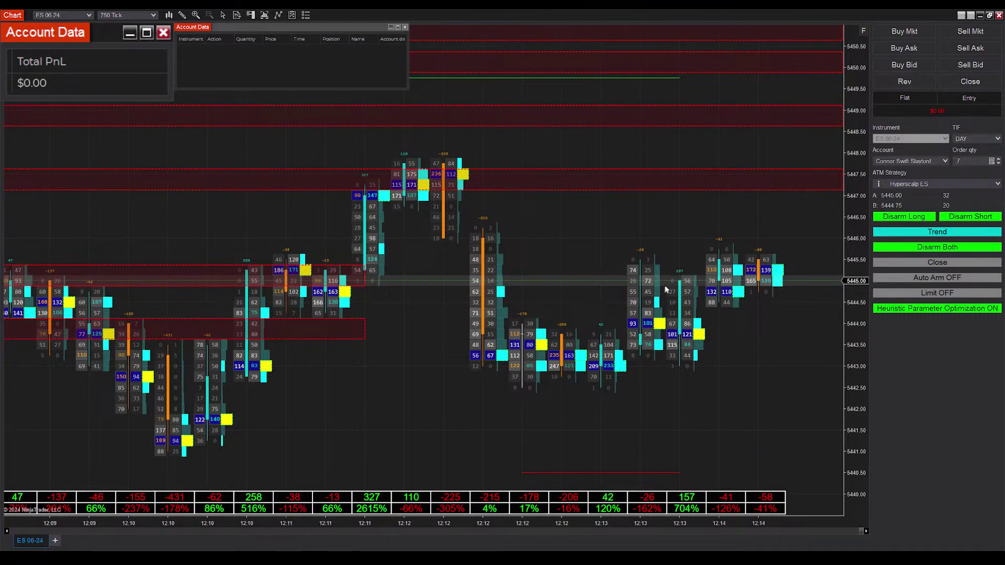
pyautogui.moveTo(744, 392); pyautogui.dragTo(599, 486)
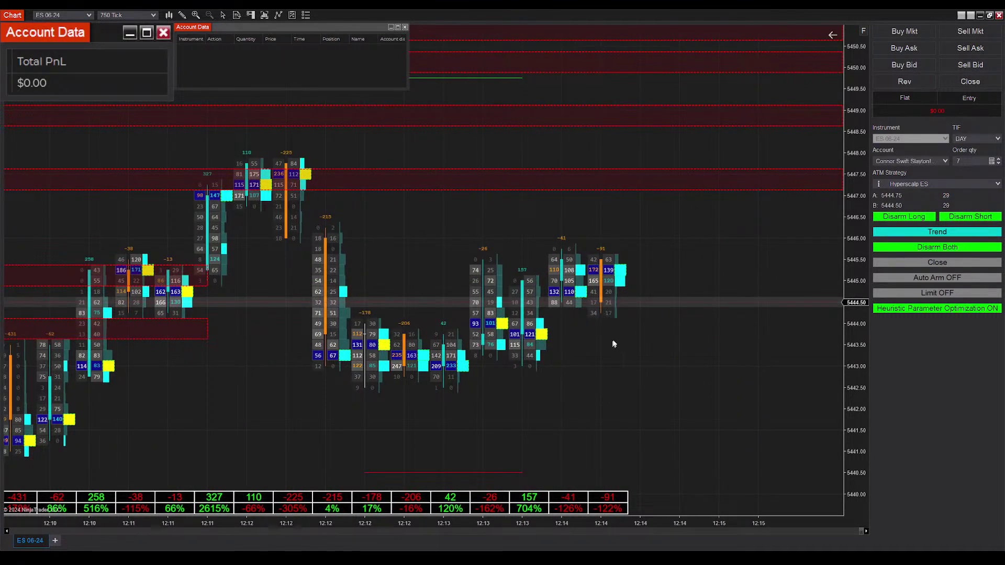
pyautogui.moveTo(473, 417); pyautogui.dragTo(590, 390)
pyautogui.moveTo(675, 405); pyautogui.dragTo(454, 429)
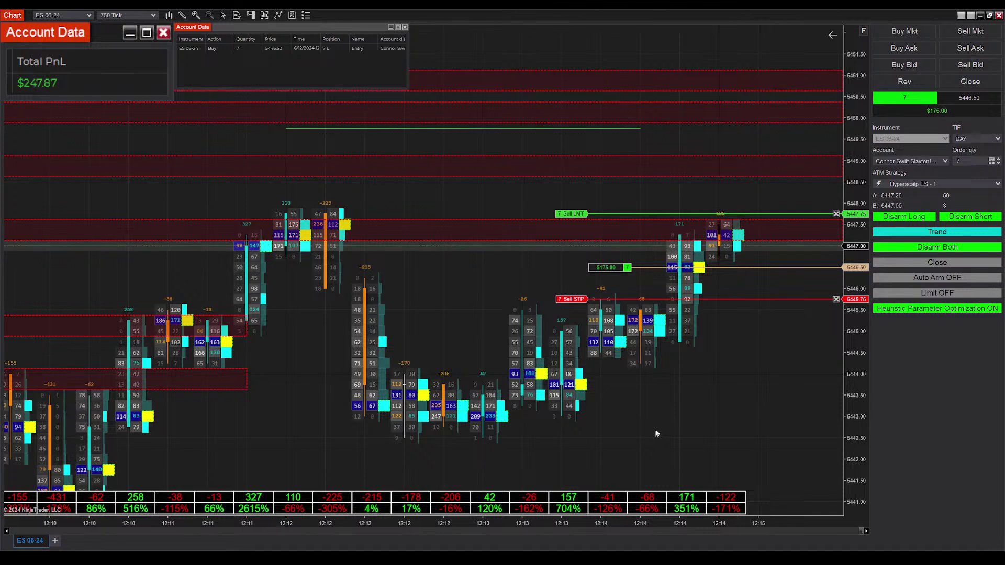
# Step: Re-arm both directions and scroll the chart while the 7-contract trades exit to flat
pyautogui.moveTo(666, 430); pyautogui.dragTo(579, 431)
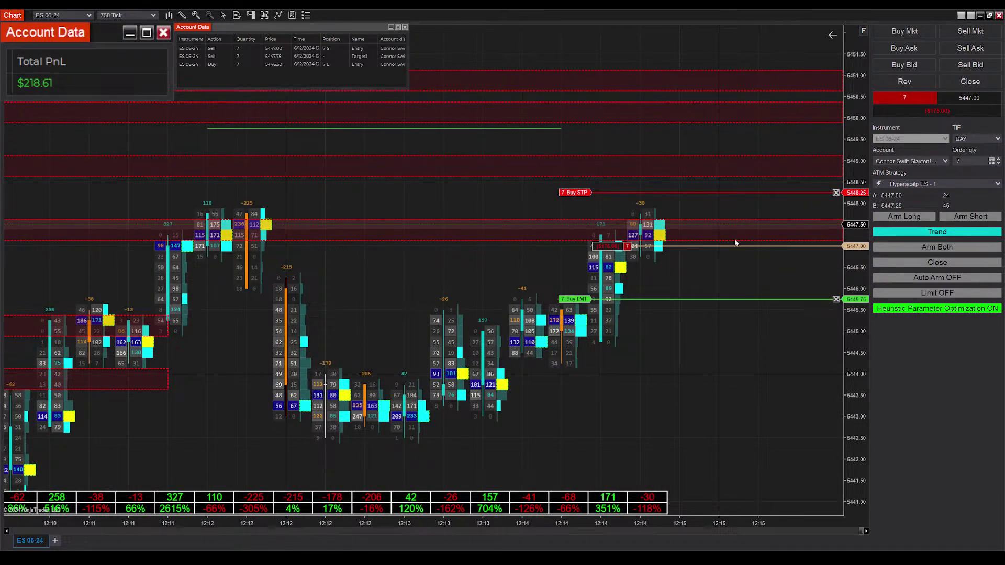
pyautogui.click(923, 254)
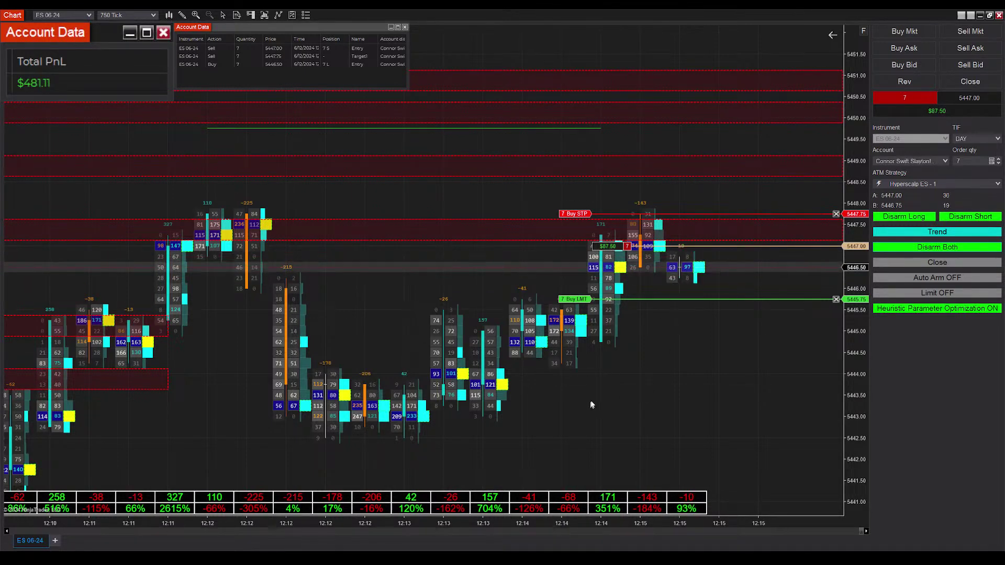
pyautogui.scroll(-1, 585, 392)
pyautogui.scroll(-2, 570, 380)
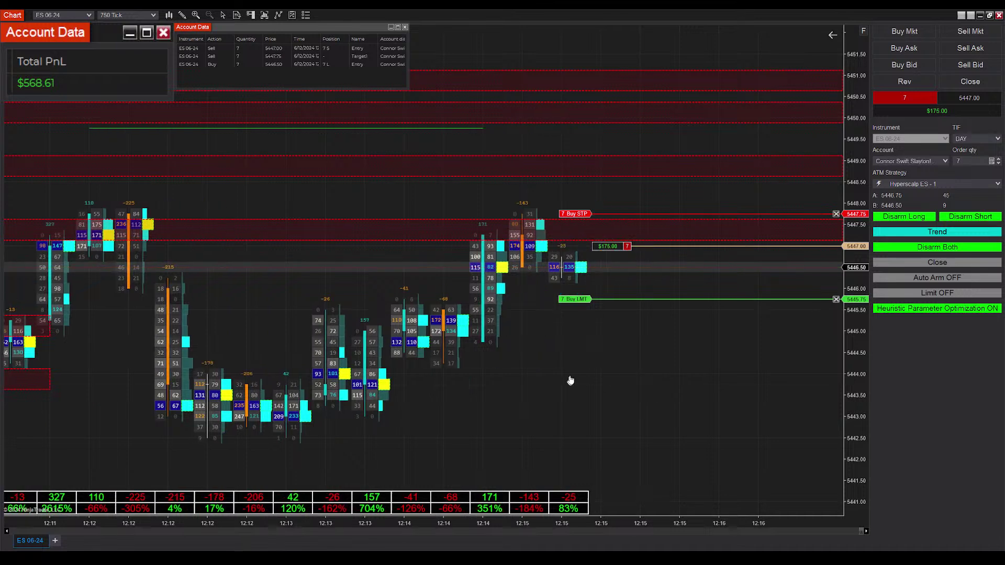
pyautogui.scroll(3, 559, 448)
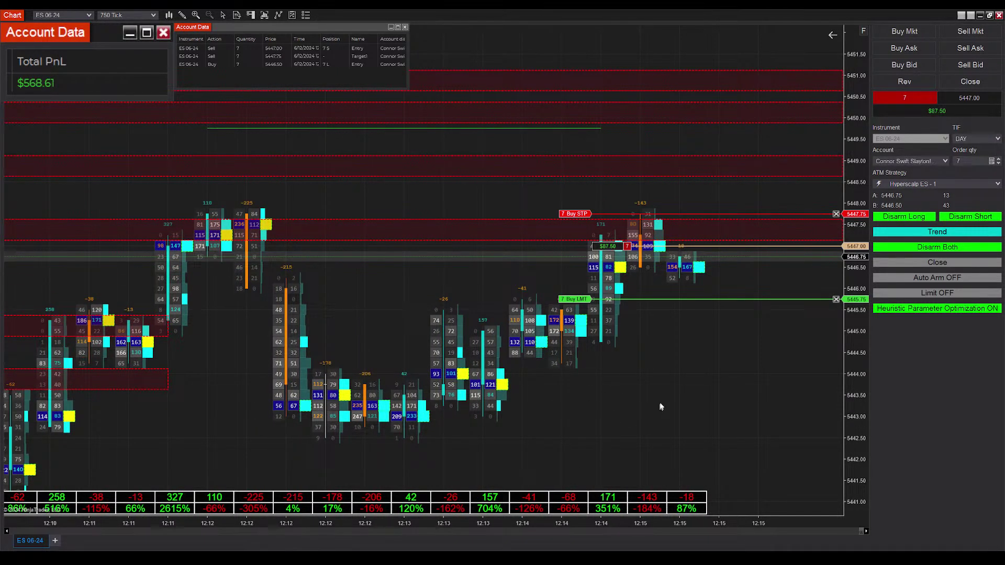
pyautogui.scroll(2, 680, 407)
pyautogui.scroll(-1, 747, 409)
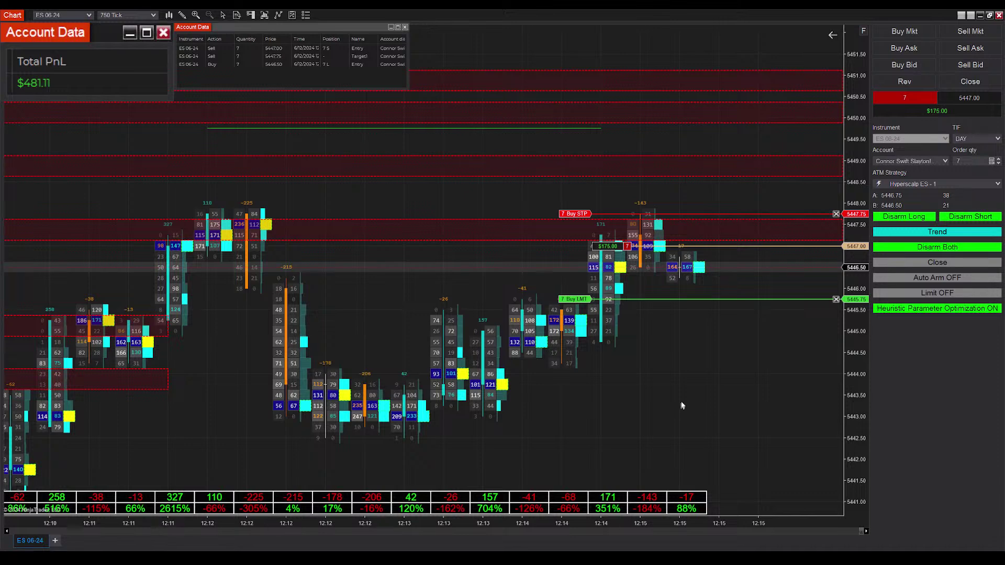
pyautogui.scroll(1, 684, 408)
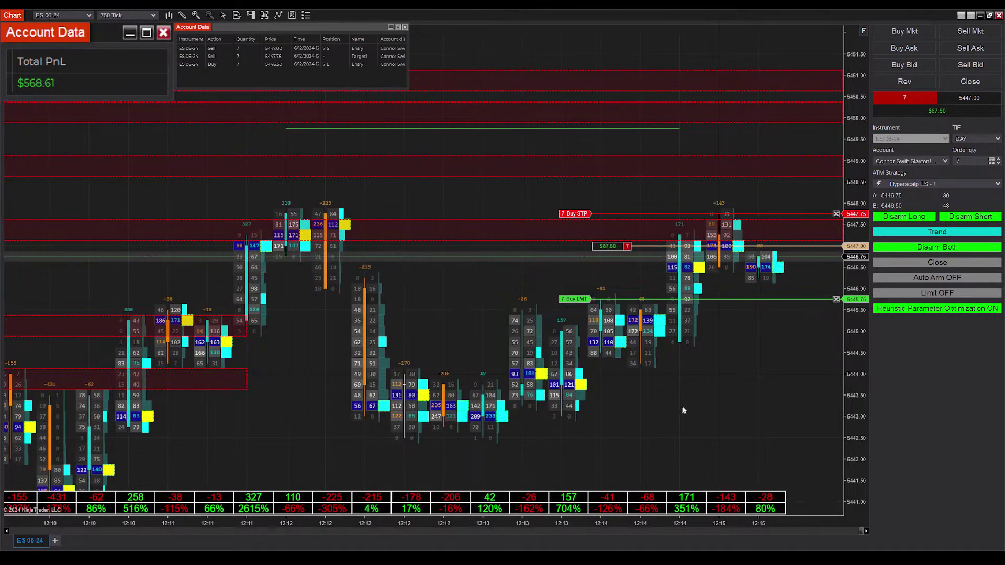
pyautogui.scroll(-1, 637, 386)
pyautogui.scroll(1, 668, 386)
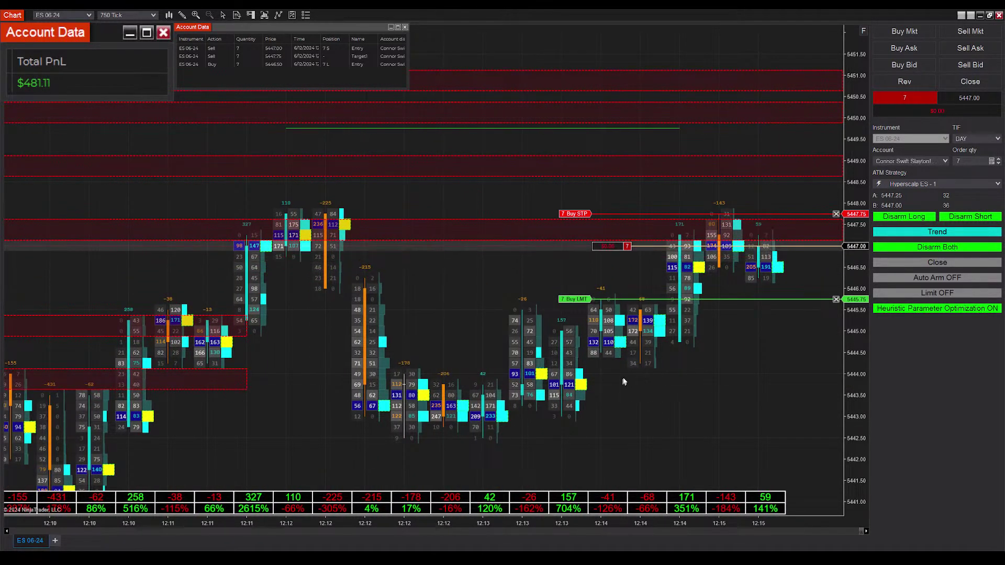
pyautogui.scroll(-1, 613, 386)
pyautogui.scroll(-2, 602, 385)
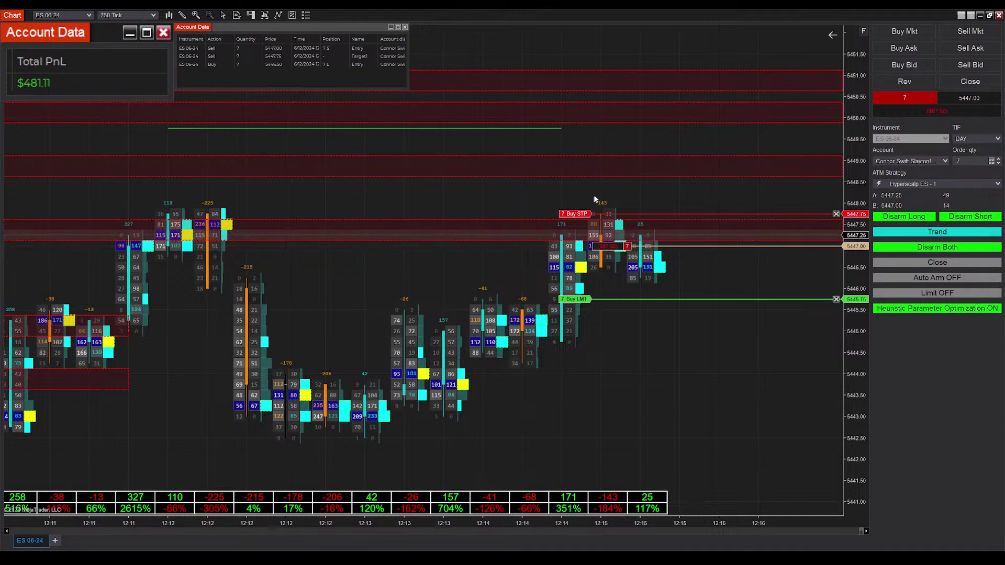
pyautogui.scroll(1, 678, 389)
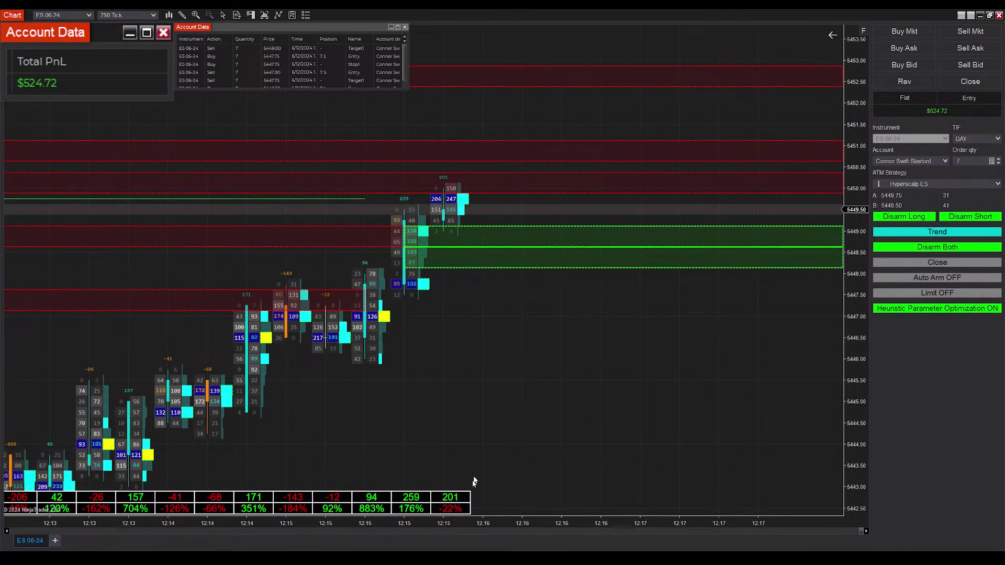
# Step: Re-arm both directions so a 7-contract long enters at 5447.00 with 5448.25 target
pyautogui.click(934, 248)
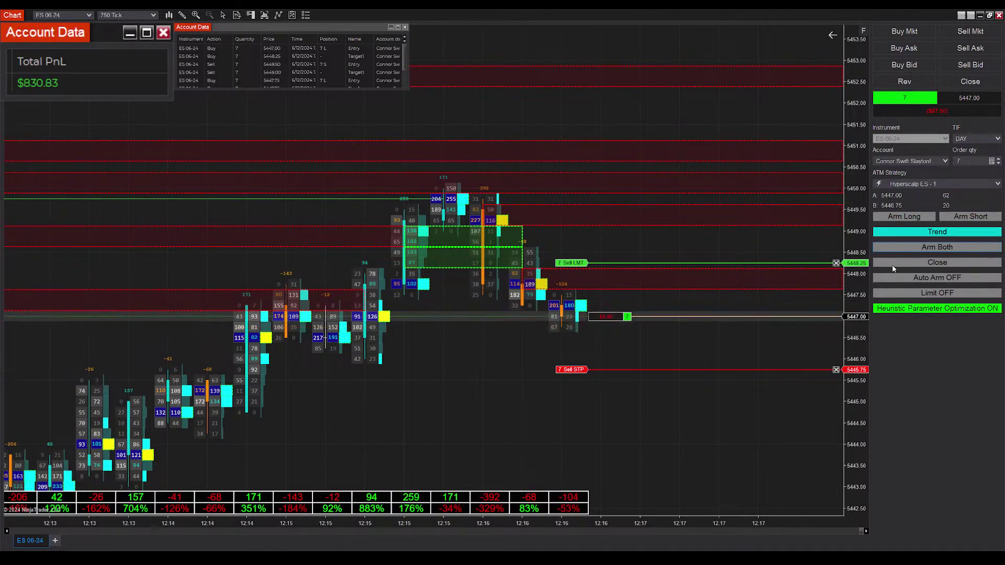
# Step: Re-arm both sides and pan the 12:12–12:13 bars until a 7-lot short opens at 5448.75
pyautogui.click(936, 247)
pyautogui.scroll(3, 511, 476)
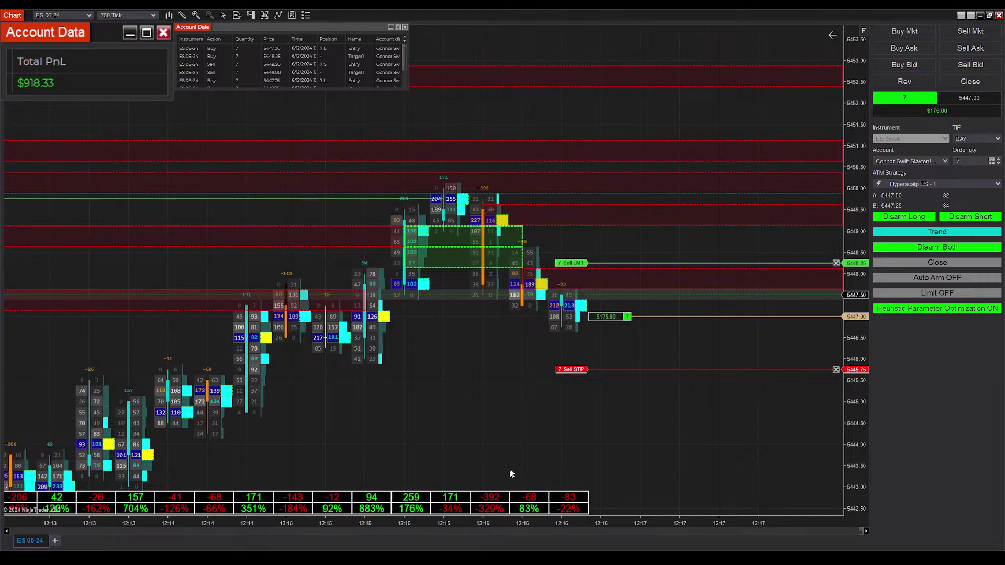
pyautogui.moveTo(512, 475); pyautogui.dragTo(478, 439)
pyautogui.moveTo(465, 445); pyautogui.dragTo(602, 443)
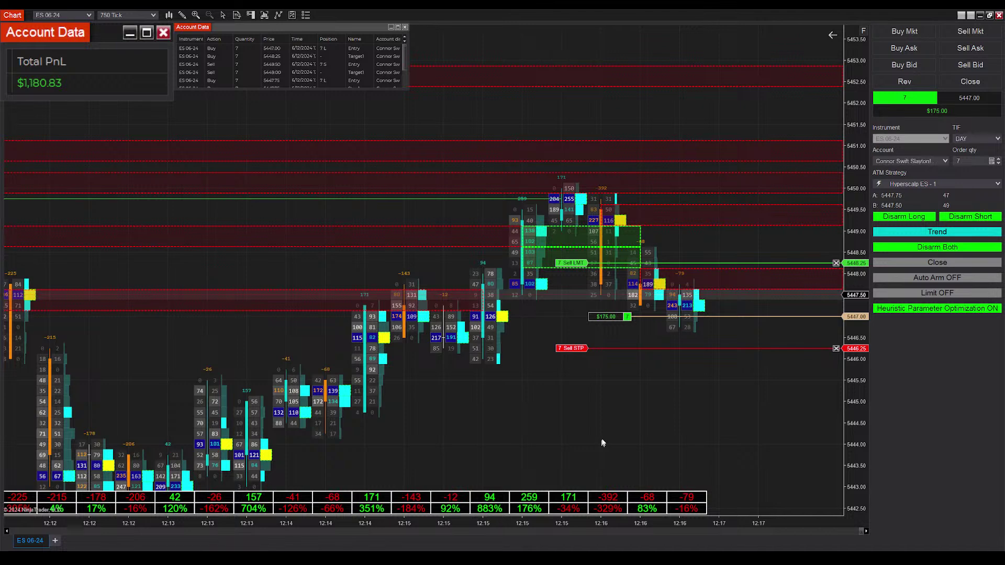
pyautogui.moveTo(614, 423); pyautogui.dragTo(524, 431)
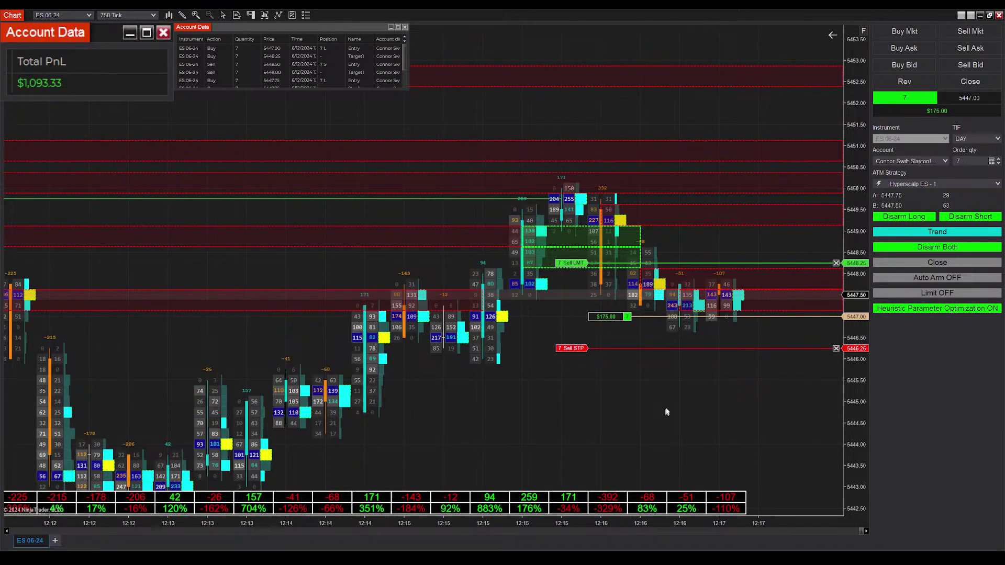
pyautogui.moveTo(666, 410); pyautogui.dragTo(711, 397)
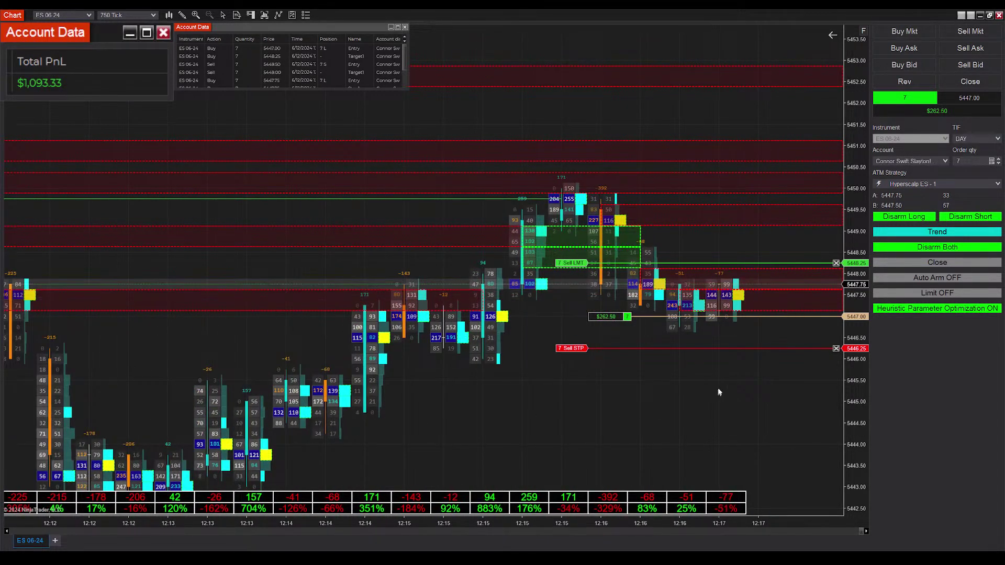
pyautogui.moveTo(663, 440); pyautogui.dragTo(354, 406)
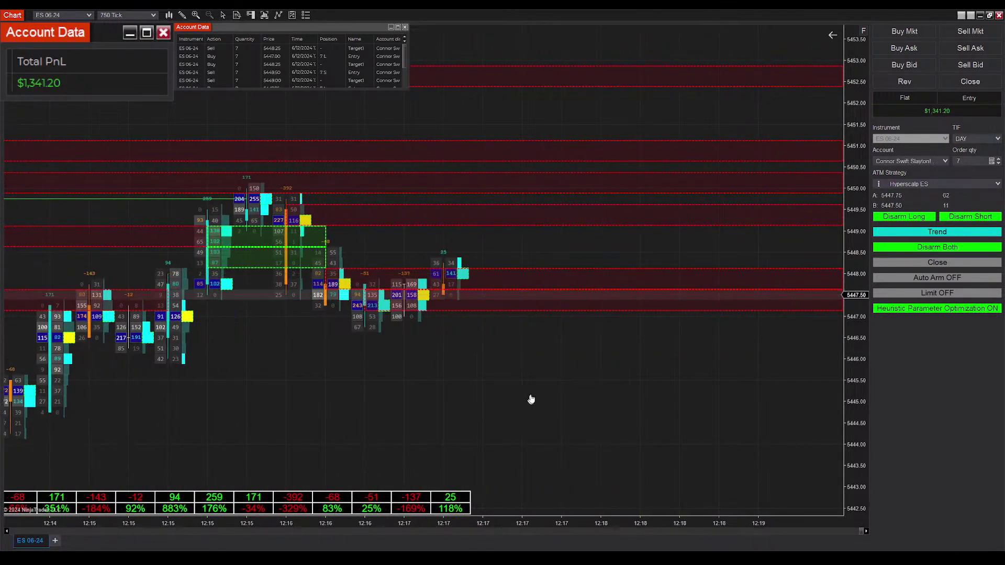
pyautogui.moveTo(561, 396); pyautogui.dragTo(673, 393)
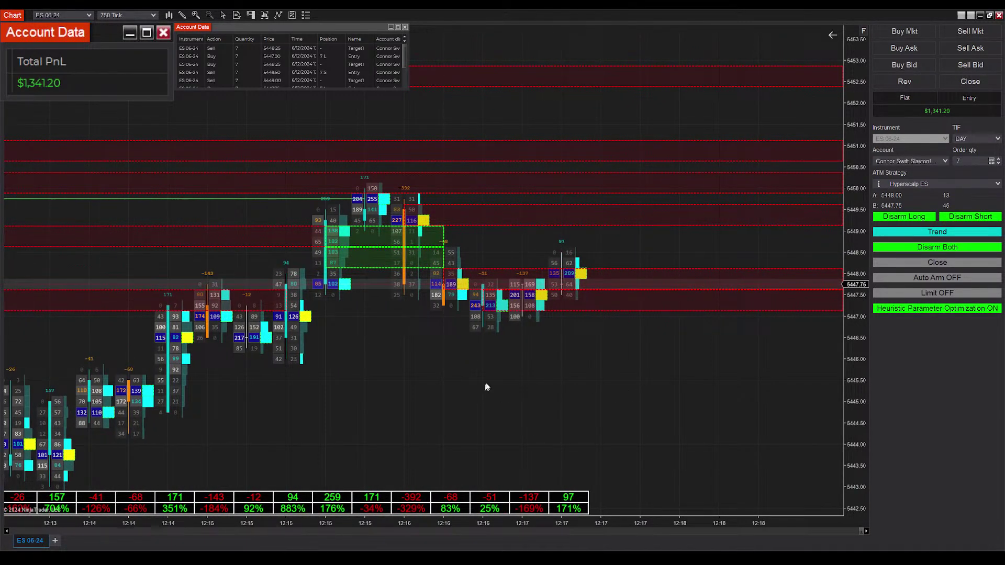
pyautogui.moveTo(530, 372); pyautogui.dragTo(623, 389)
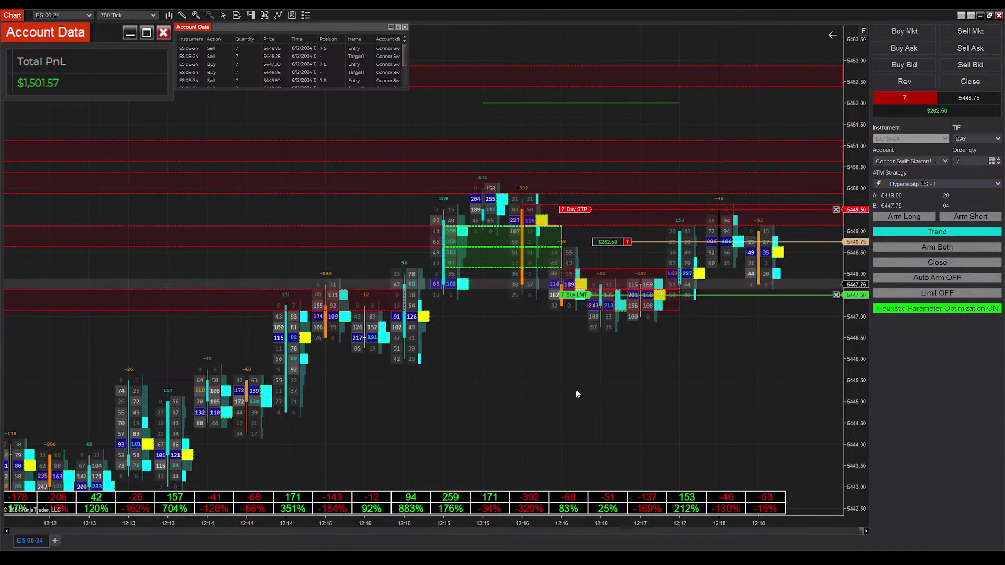
# Step: Re-arm the strategy and leave room after the last bar while the short stops out at 5449.50
pyautogui.click(945, 249)
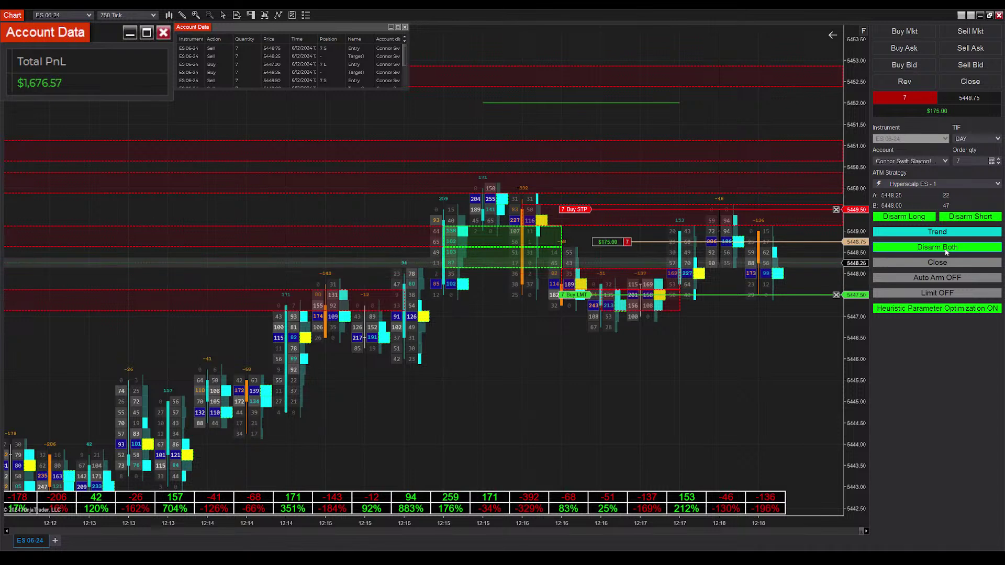
pyautogui.moveTo(682, 362); pyautogui.dragTo(601, 359)
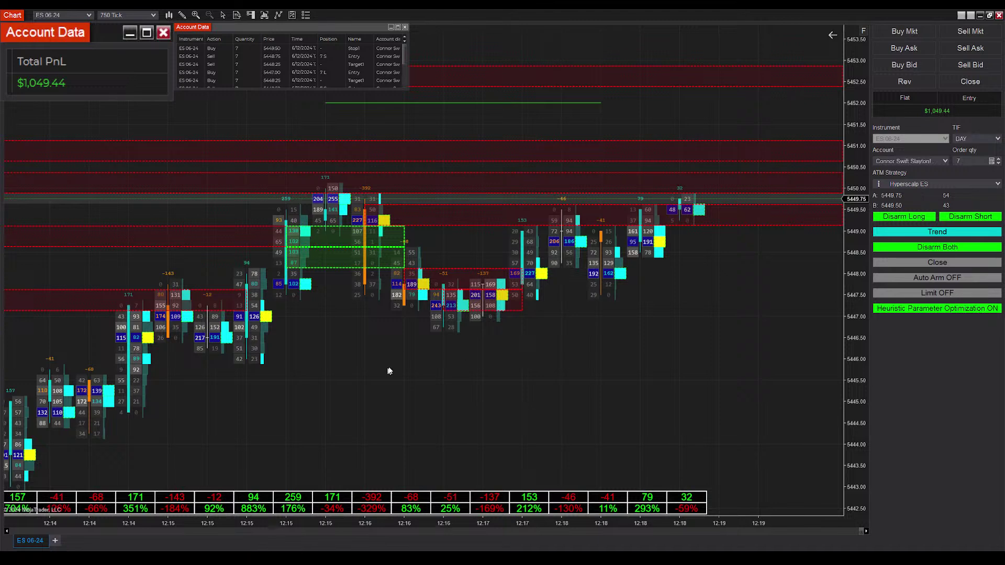
# Step: Pan between earlier bars, the 12:15 bars and the newest bars while Regression mode waits
pyautogui.moveTo(388, 370); pyautogui.dragTo(468, 382)
pyautogui.scroll(-5, 583, 382)
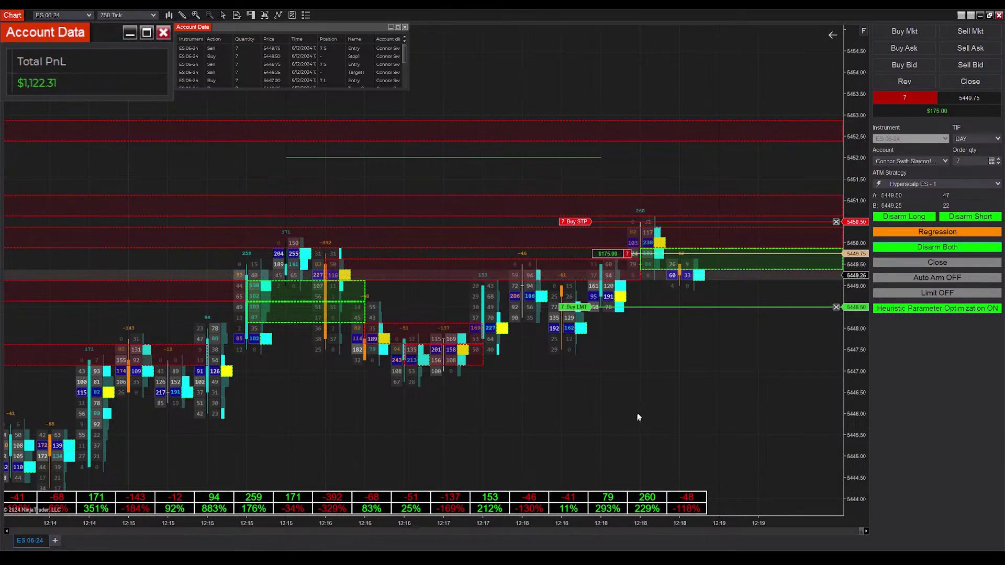
pyautogui.moveTo(725, 400); pyautogui.dragTo(561, 403)
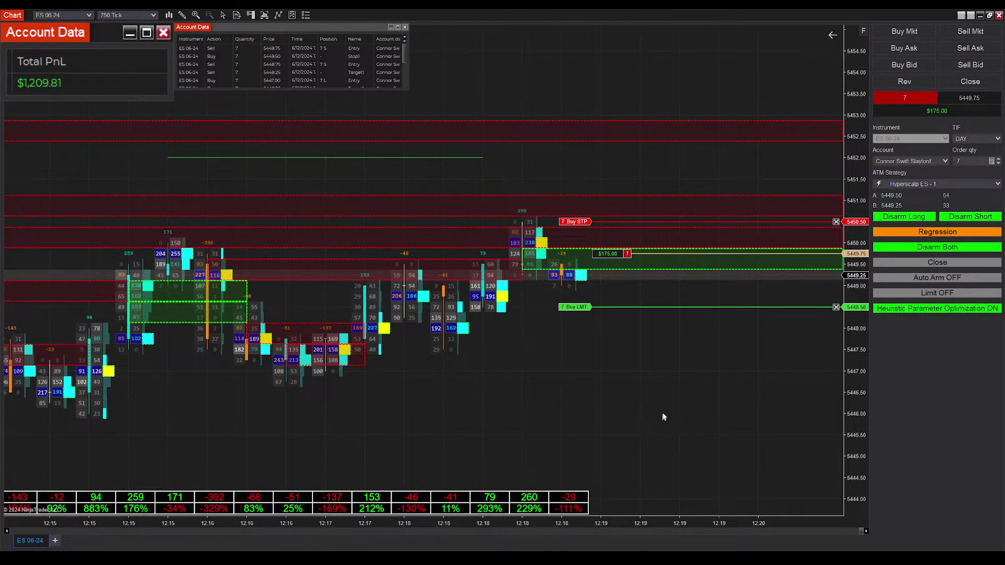
pyautogui.moveTo(662, 417); pyautogui.dragTo(525, 405)
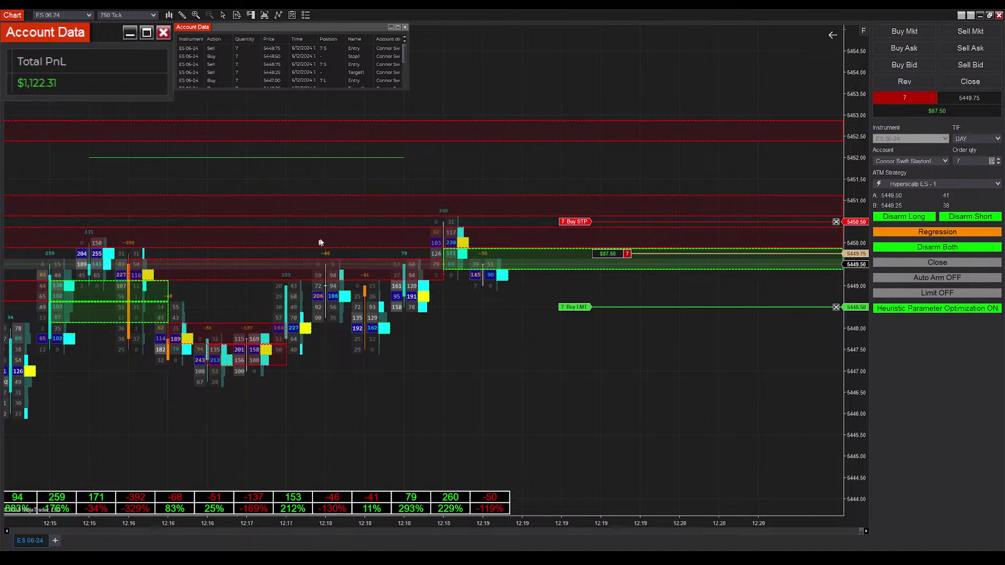
pyautogui.scroll(6, 393, 234)
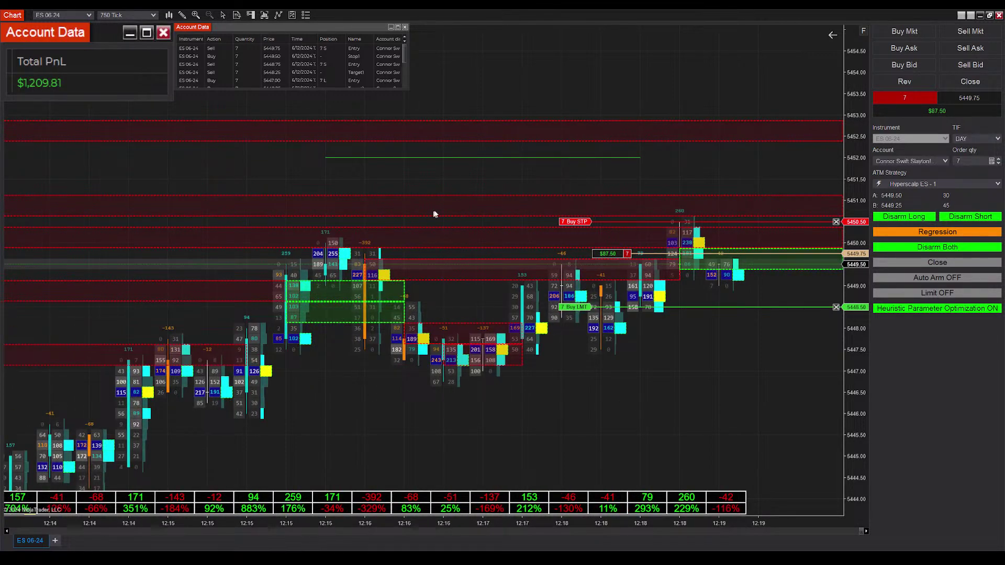
pyautogui.moveTo(670, 401); pyautogui.dragTo(460, 397)
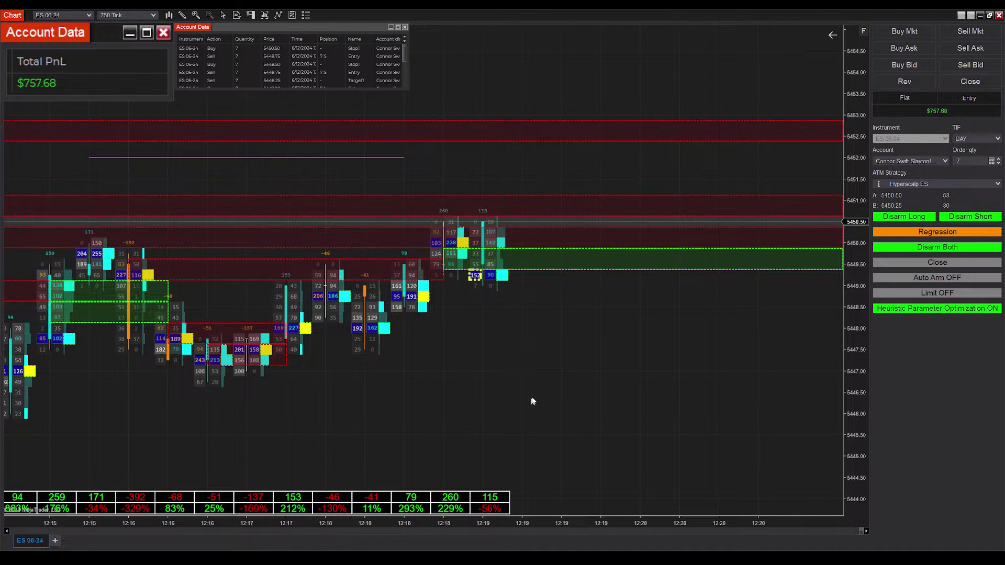
pyautogui.moveTo(494, 376); pyautogui.dragTo(461, 354)
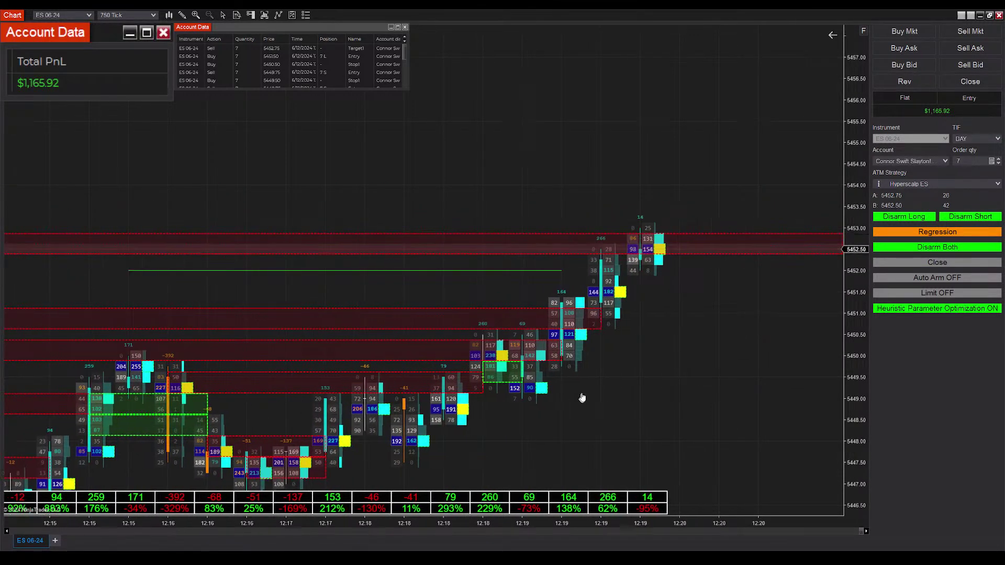
pyautogui.moveTo(582, 398); pyautogui.dragTo(550, 412)
pyautogui.moveTo(636, 388); pyautogui.dragTo(520, 389)
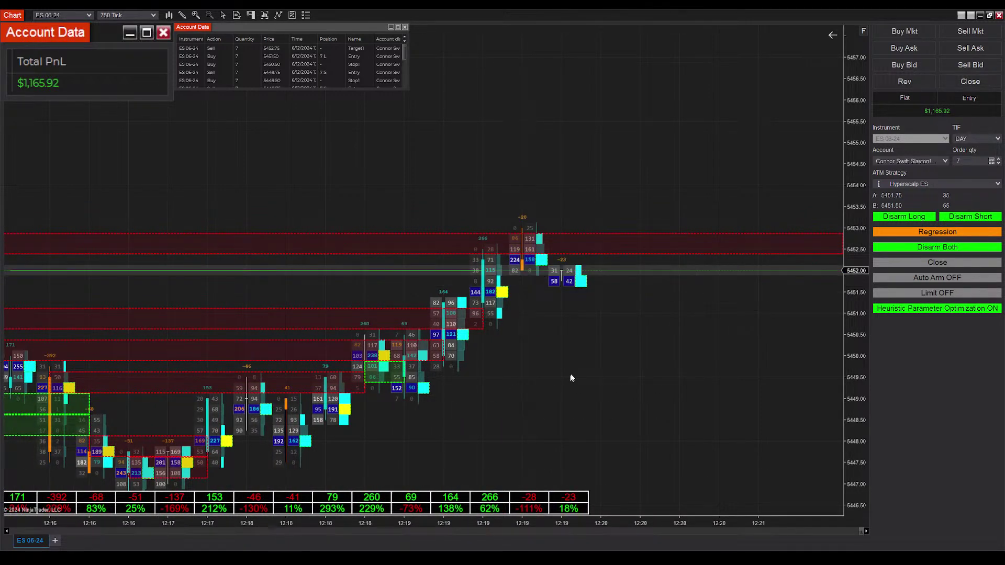
pyautogui.moveTo(566, 380); pyautogui.dragTo(577, 271)
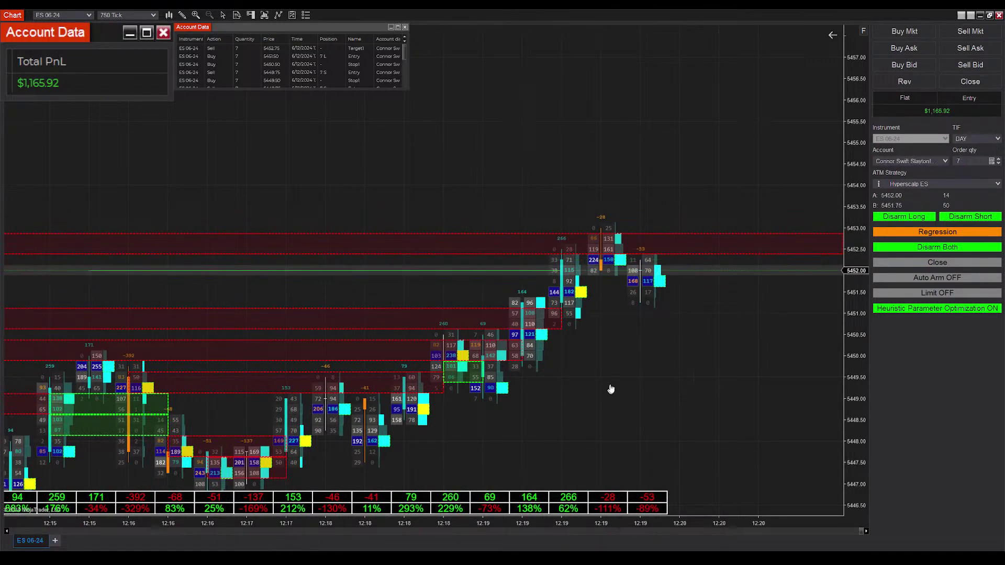
pyautogui.scroll(-4, 580, 398)
pyautogui.moveTo(463, 400); pyautogui.dragTo(633, 352)
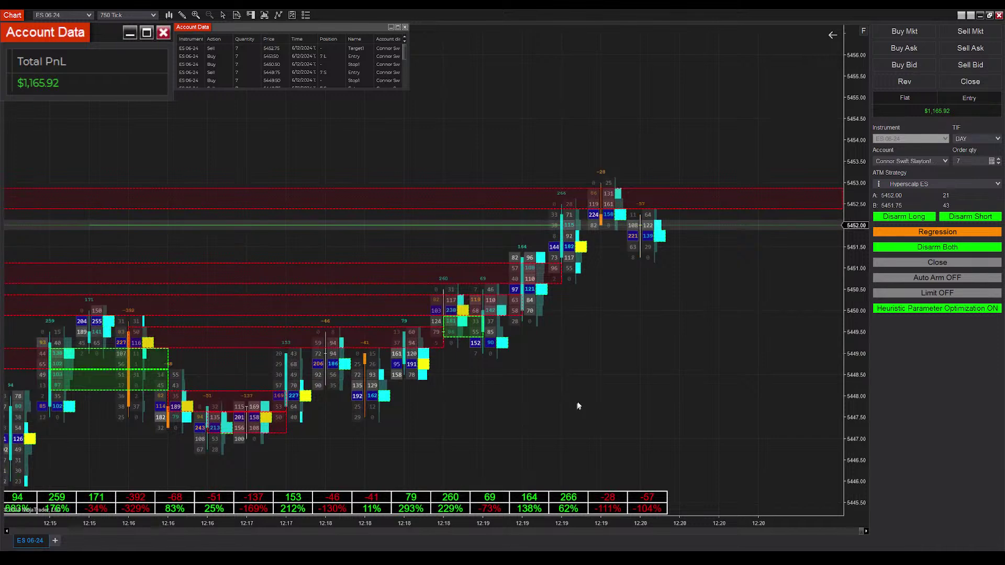
pyautogui.moveTo(579, 404); pyautogui.dragTo(668, 390)
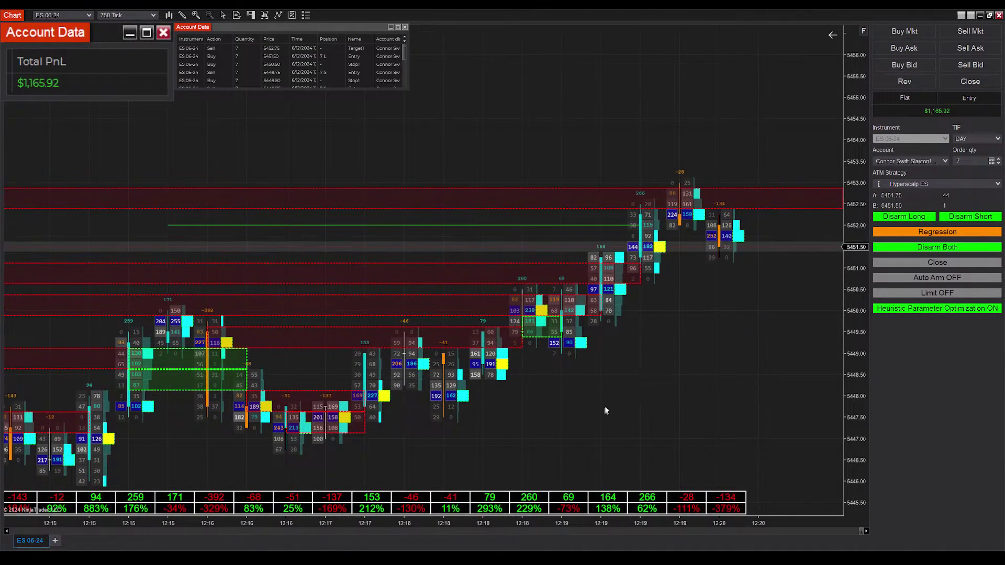
# Step: Scroll the chart at the live edge until a 7-contract long opens from 5451.50
pyautogui.scroll(-4, 552, 395)
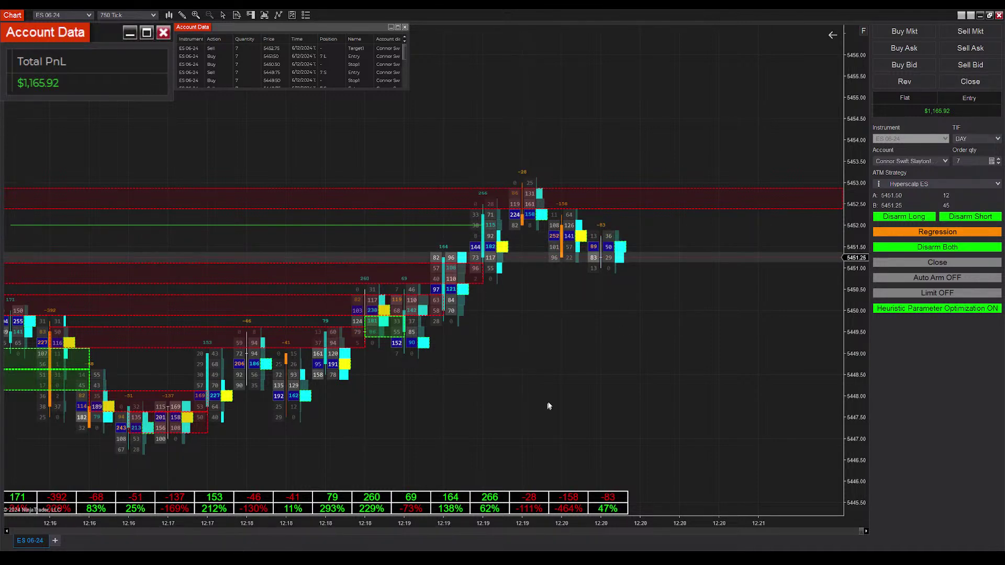
pyautogui.scroll(5, 589, 414)
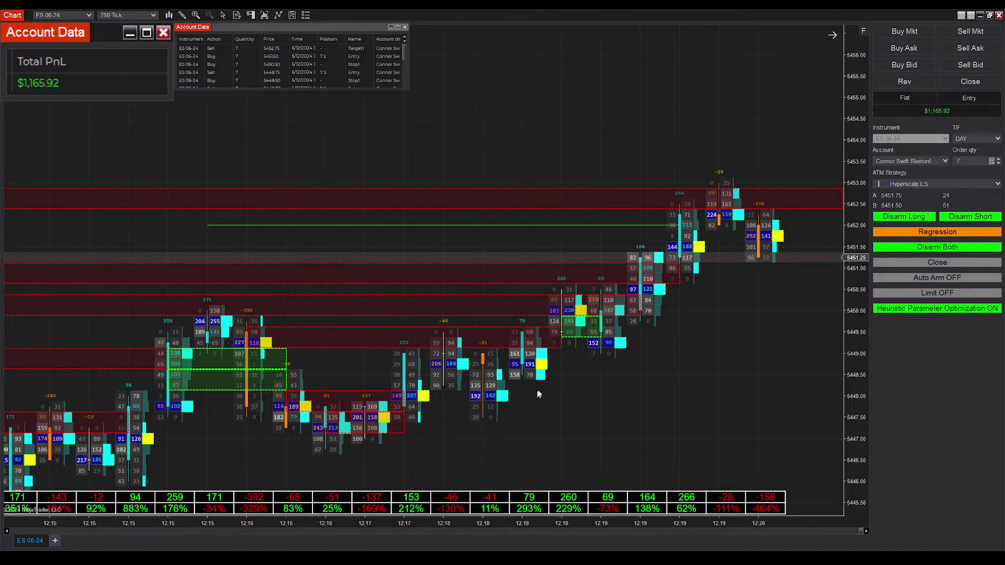
pyautogui.moveTo(753, 338); pyautogui.dragTo(653, 395)
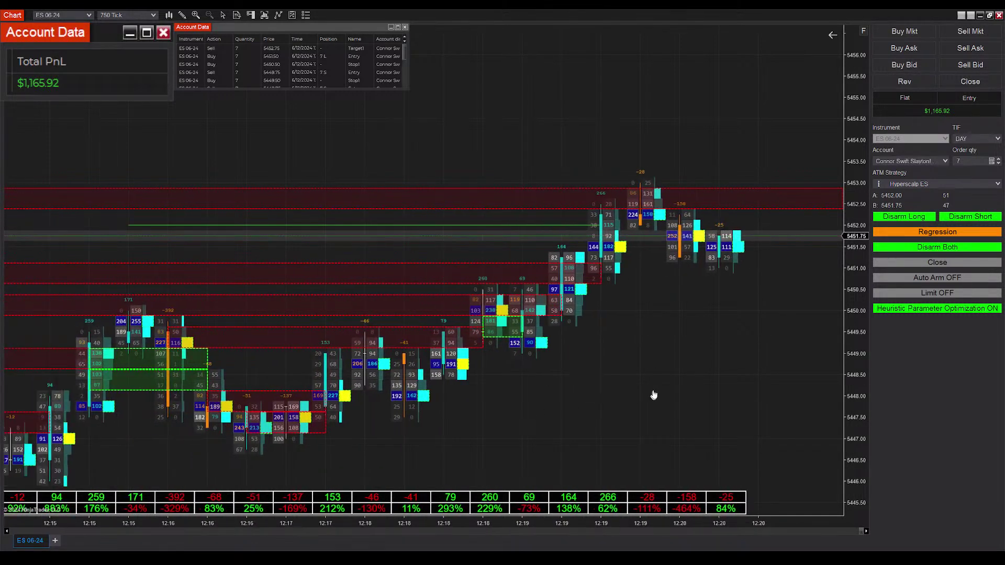
pyautogui.scroll(1, 417, 456)
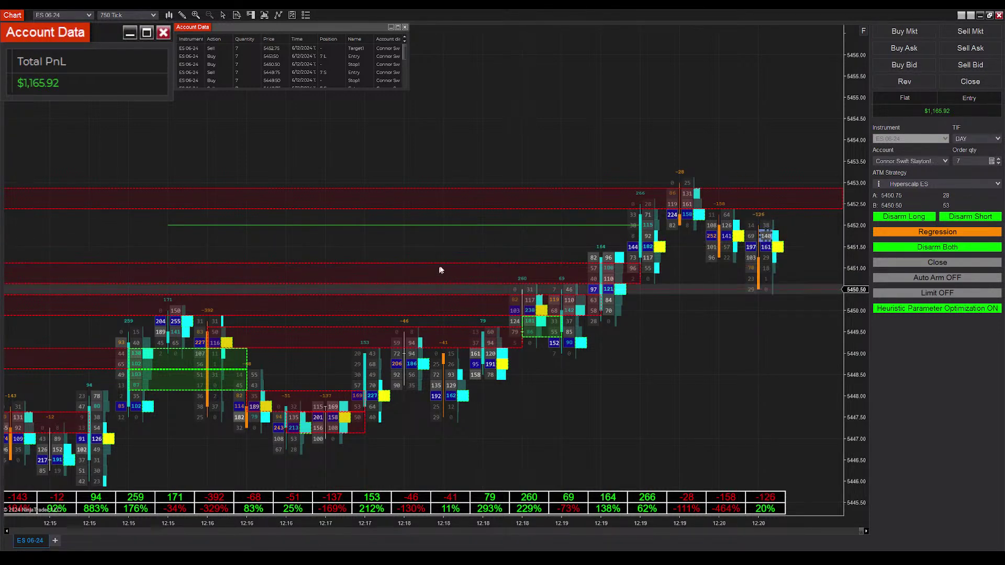
pyautogui.scroll(-5, 439, 269)
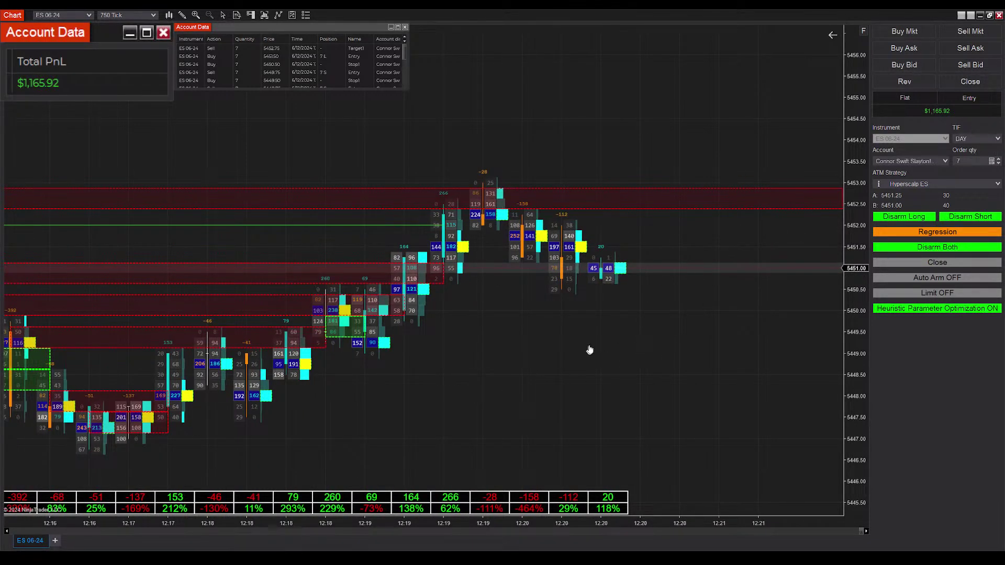
pyautogui.scroll(2, 589, 350)
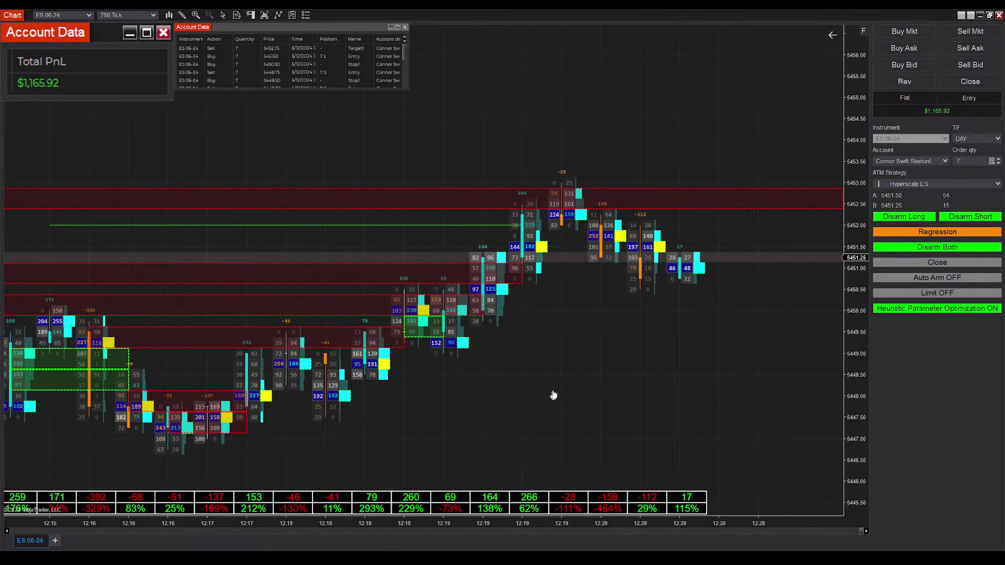
pyautogui.scroll(-1, 534, 397)
pyautogui.scroll(1, 541, 395)
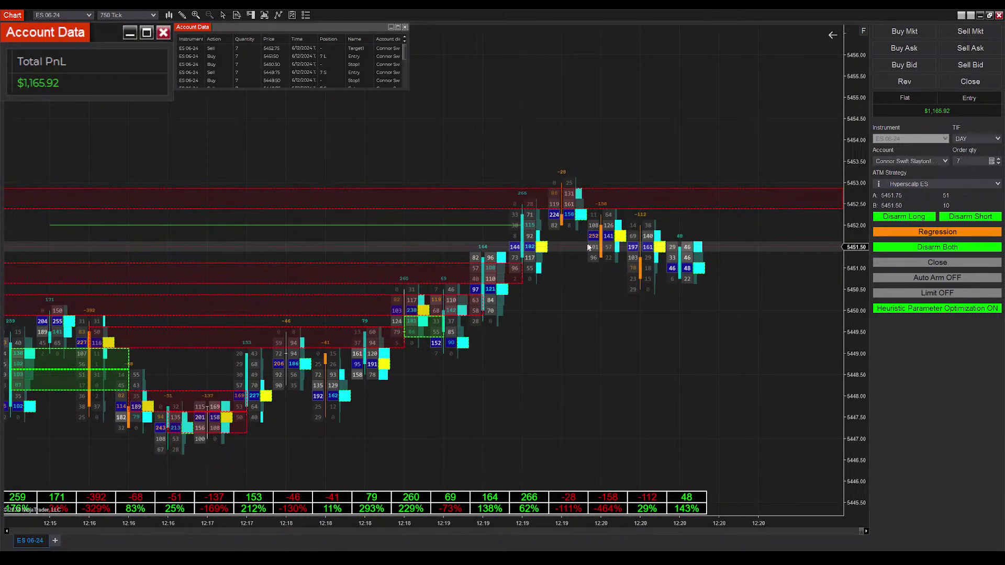
pyautogui.scroll(-3, 514, 397)
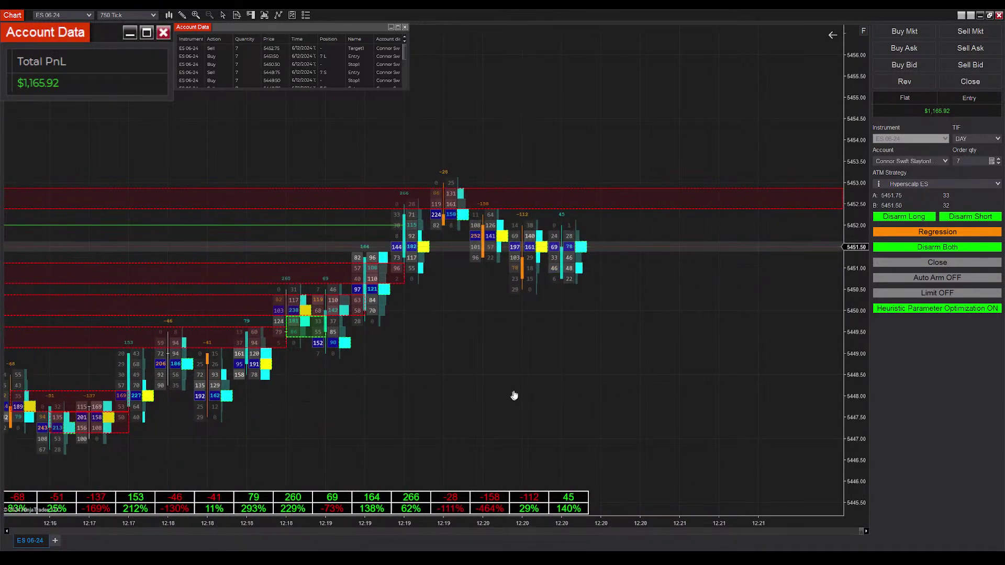
pyautogui.scroll(1, 541, 394)
pyautogui.scroll(2, 508, 423)
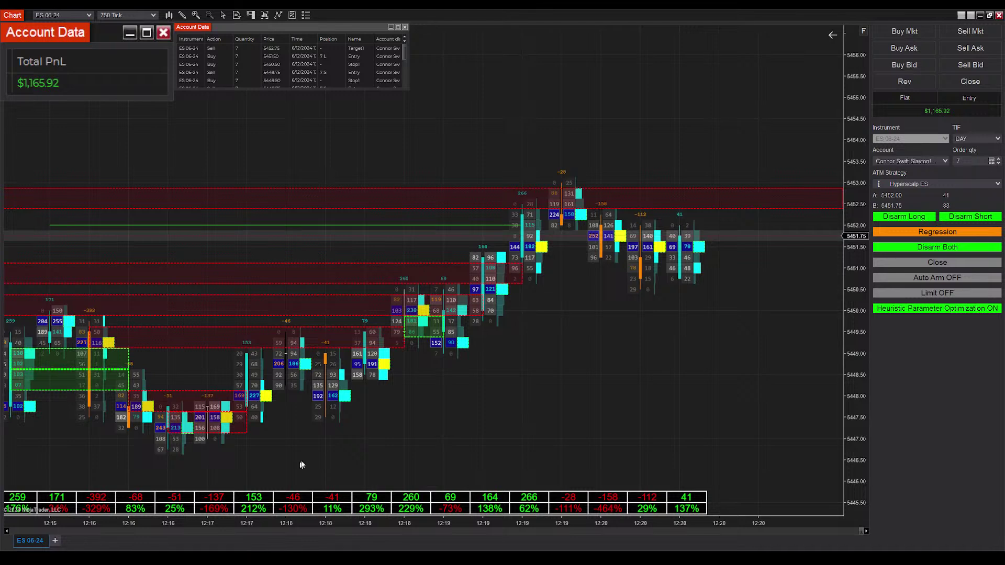
pyautogui.scroll(-3, 439, 390)
pyautogui.scroll(6, 749, 397)
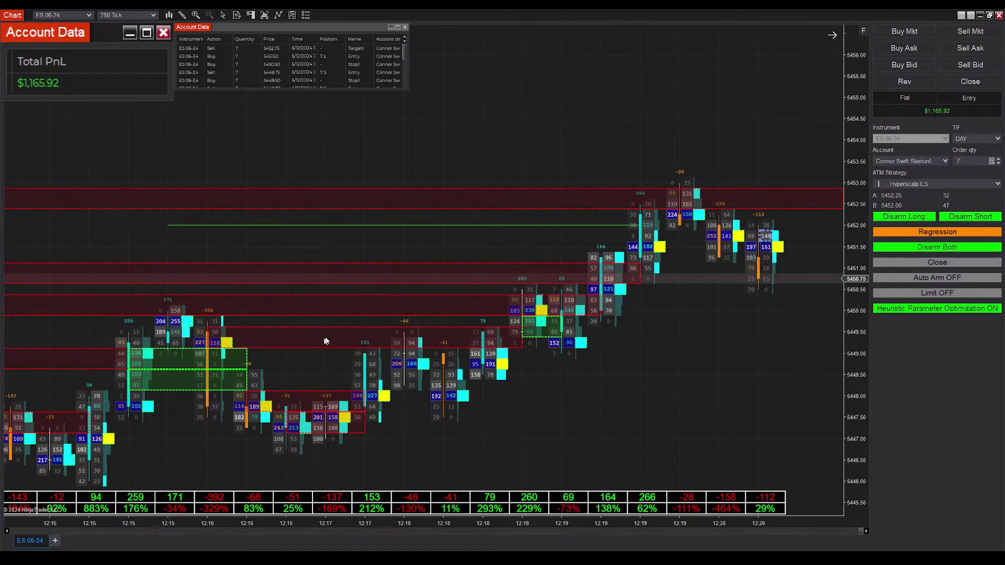
pyautogui.scroll(-5, 667, 394)
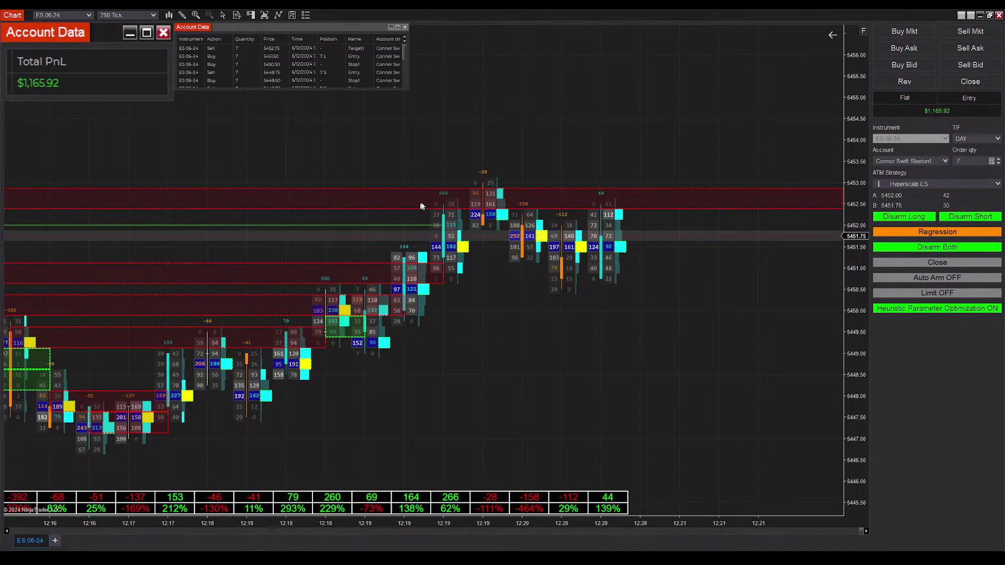
pyautogui.scroll(3, 321, 417)
pyautogui.scroll(-2, 576, 406)
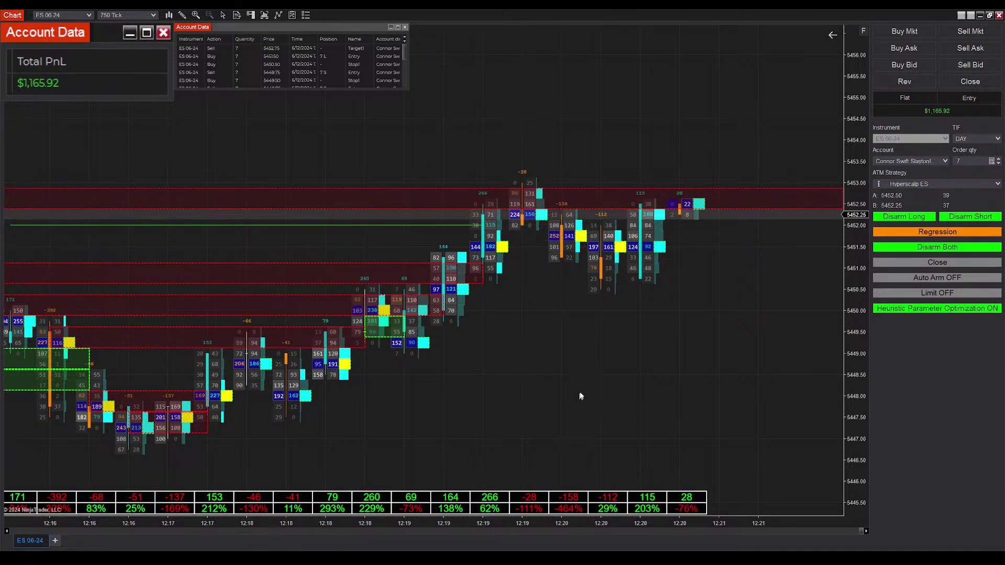
pyautogui.scroll(-3, 464, 399)
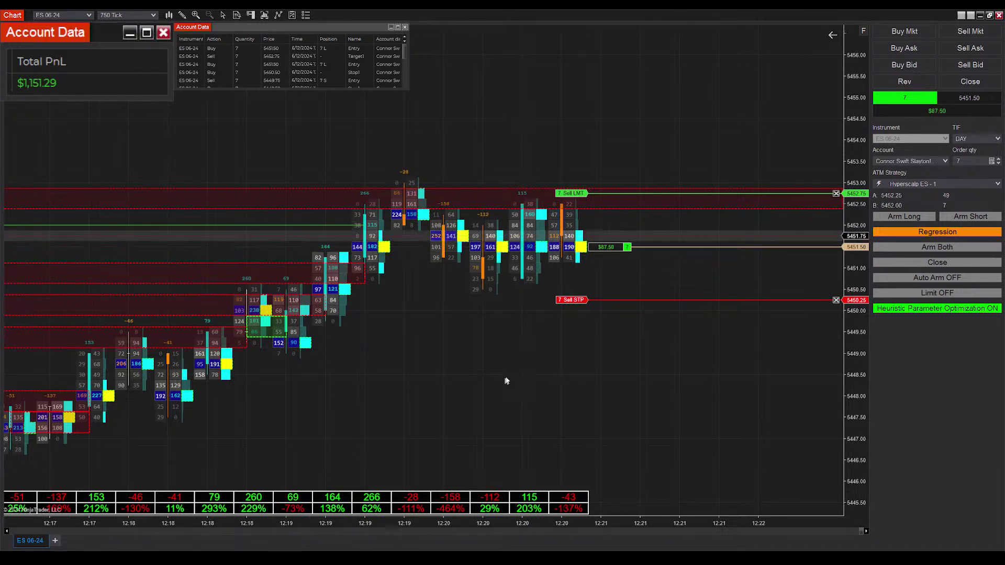
# Step: Re-arm both directions, scroll back through earlier bars, and return to the new 5452.75 long
pyautogui.click(973, 248)
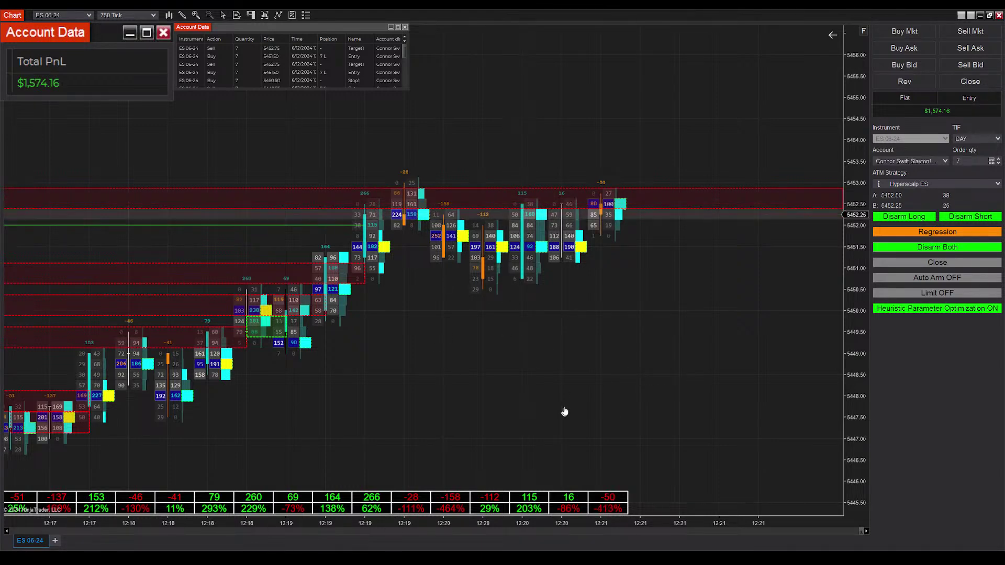
pyautogui.scroll(-2, 330, 254)
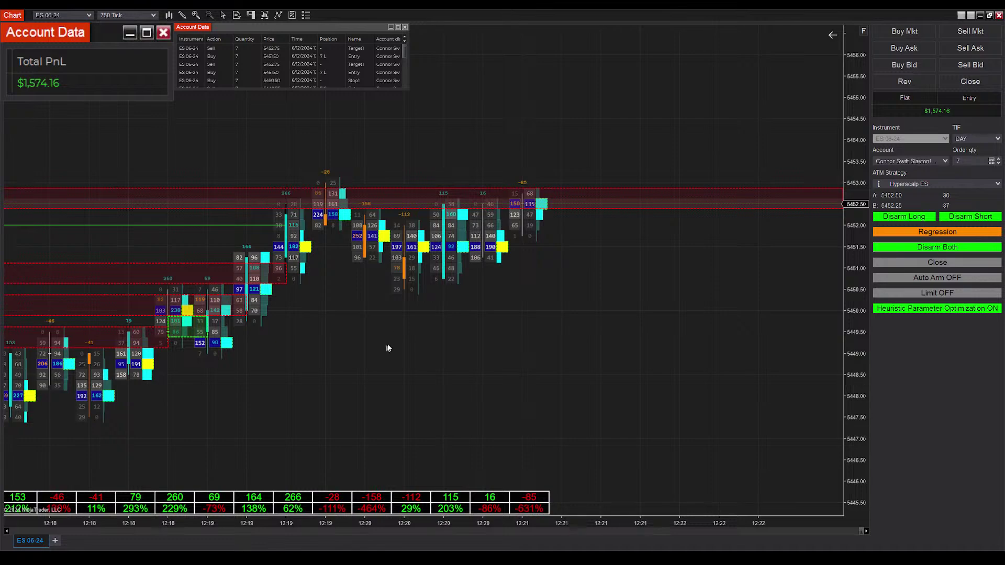
pyautogui.scroll(8, 207, 164)
pyautogui.scroll(10, 648, 168)
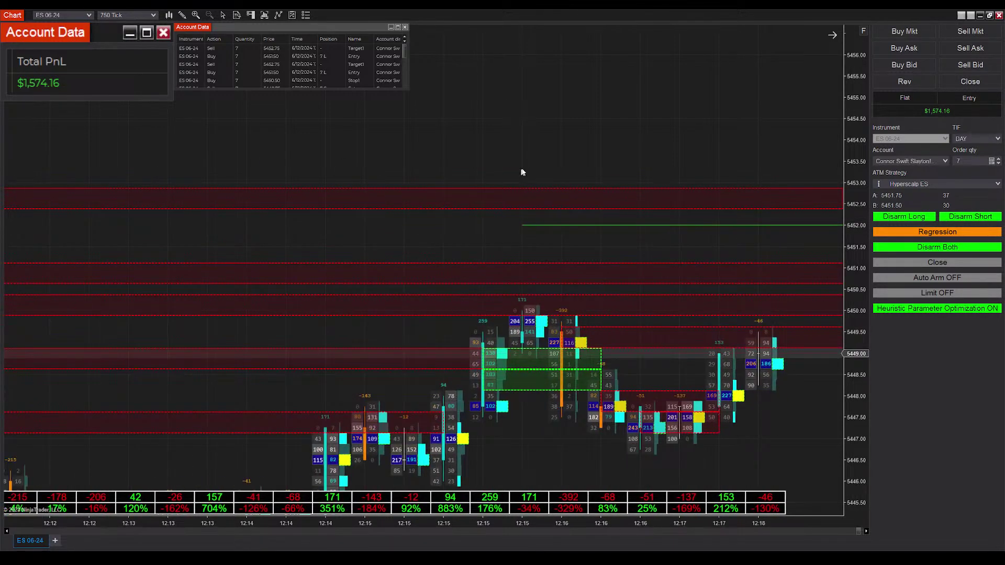
pyautogui.scroll(20, 623, 159)
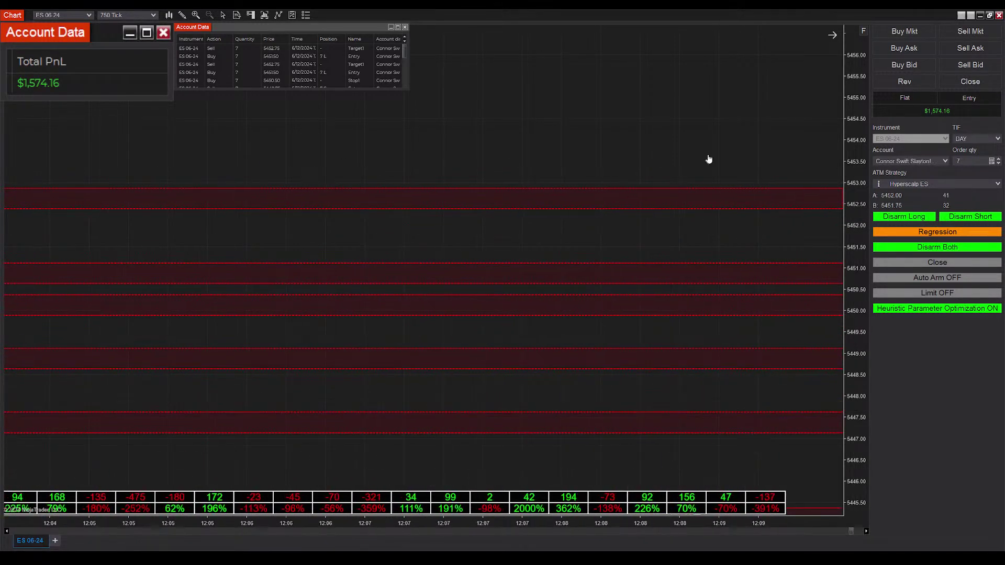
pyautogui.scroll(12, 504, 292)
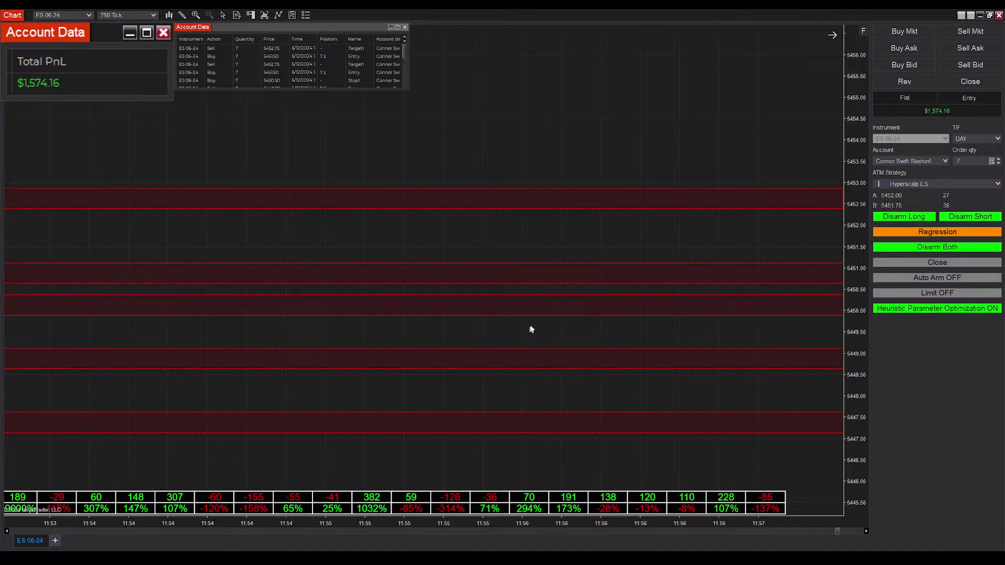
pyautogui.scroll(-20, 530, 329)
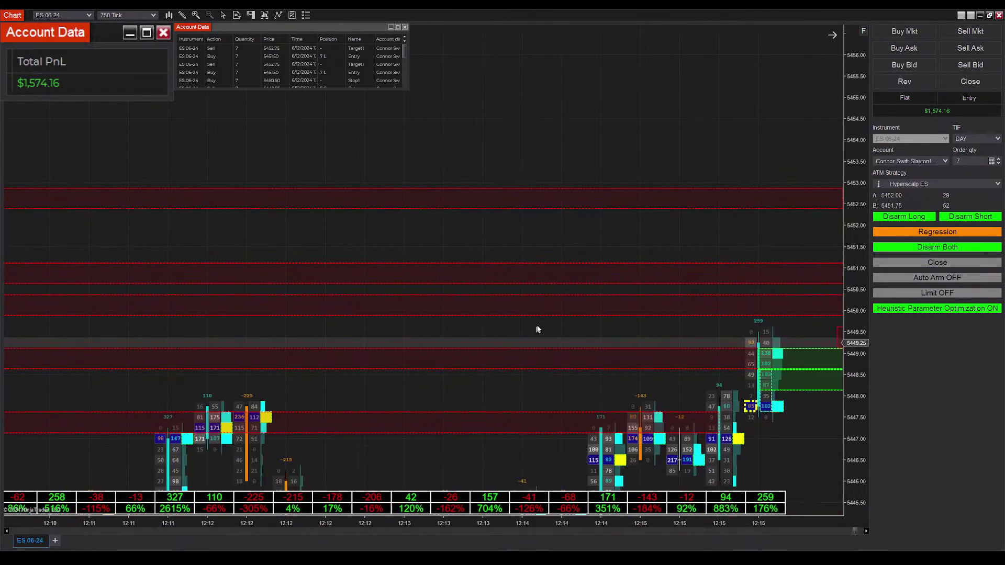
pyautogui.scroll(-16, 536, 331)
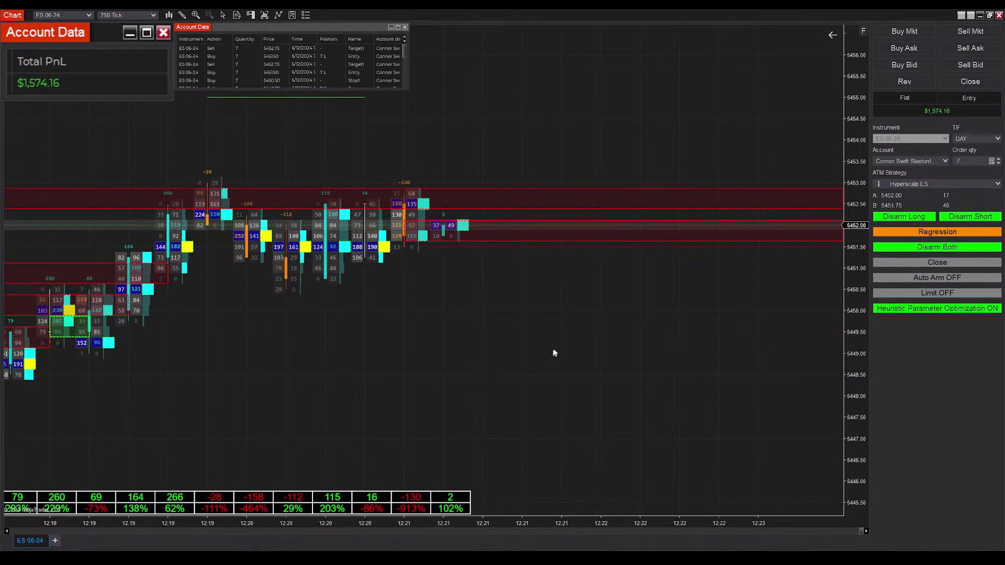
pyautogui.scroll(5, 415, 364)
pyautogui.scroll(-4, 629, 362)
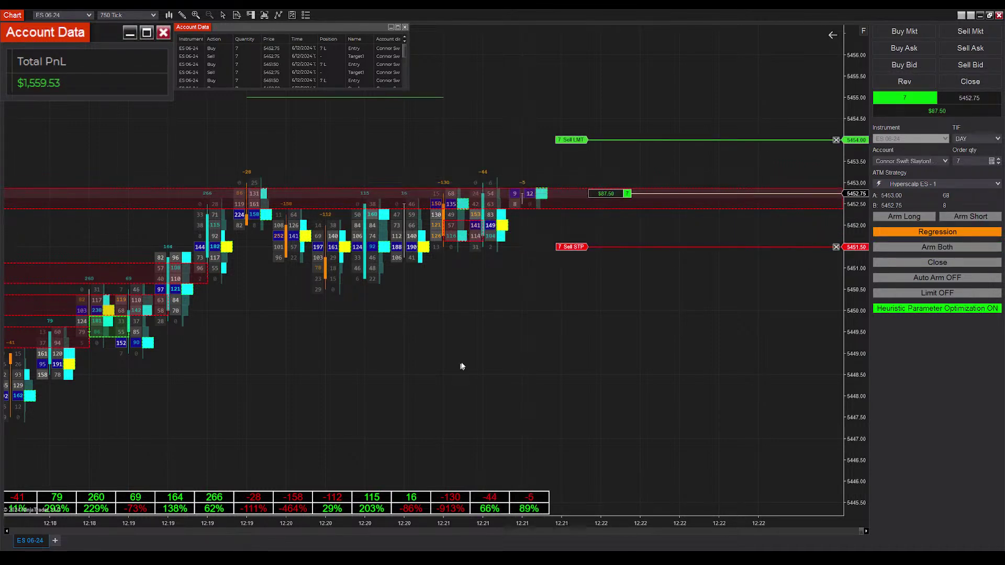
# Step: Re-arm long and short entries and pan the chart to follow the resulting trades
pyautogui.click(919, 250)
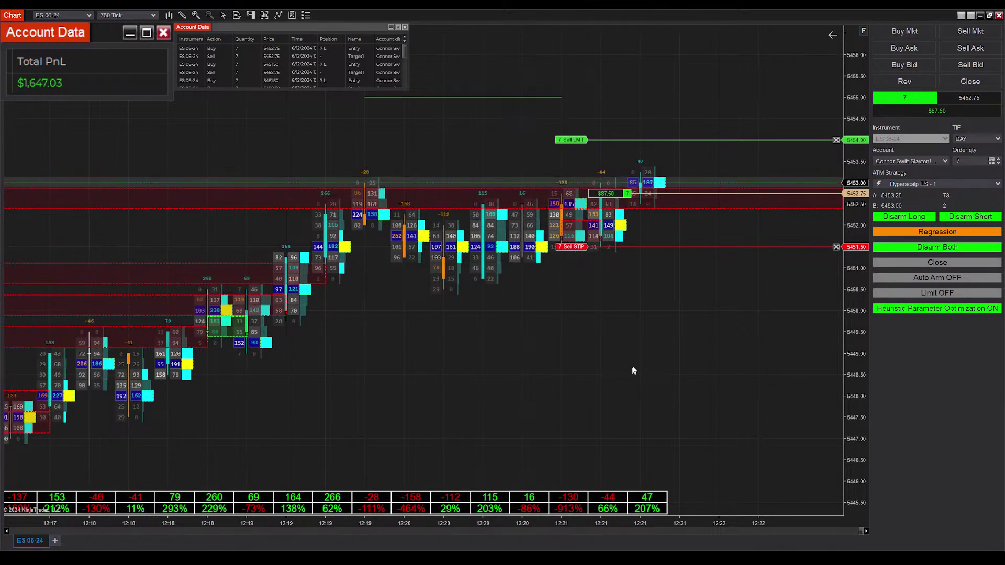
pyautogui.scroll(4, 635, 370)
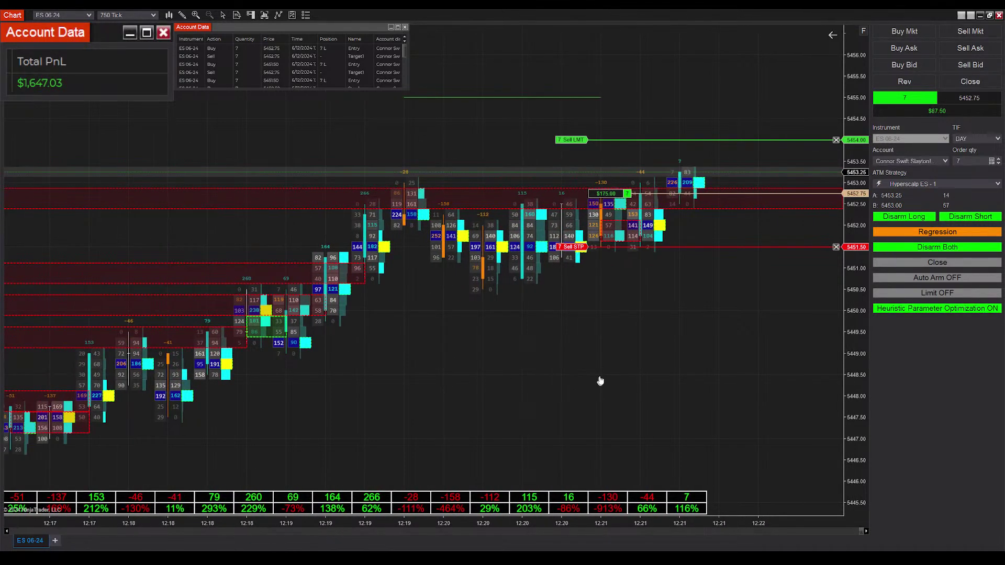
pyautogui.moveTo(648, 374); pyautogui.dragTo(500, 384)
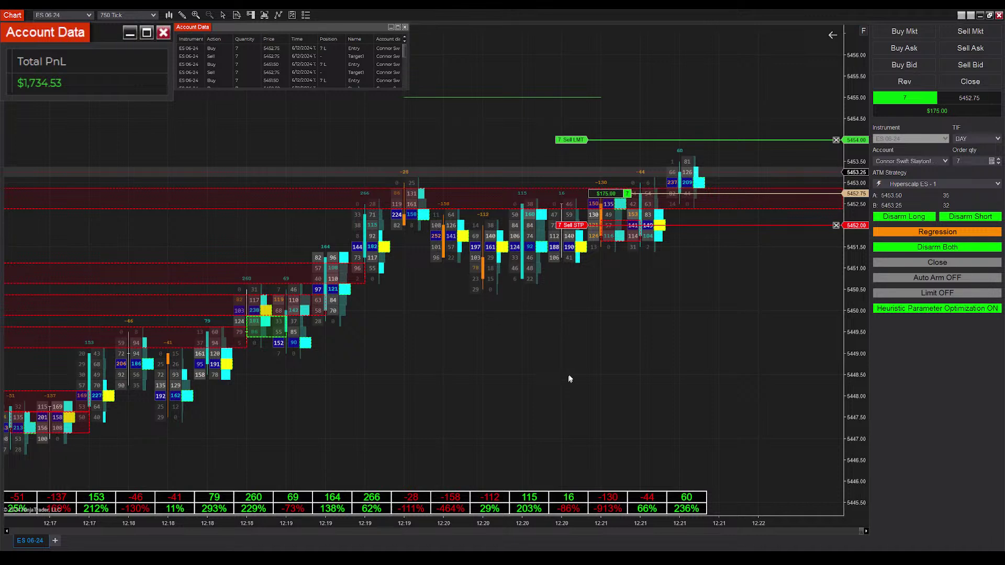
pyautogui.moveTo(570, 378); pyautogui.dragTo(484, 376)
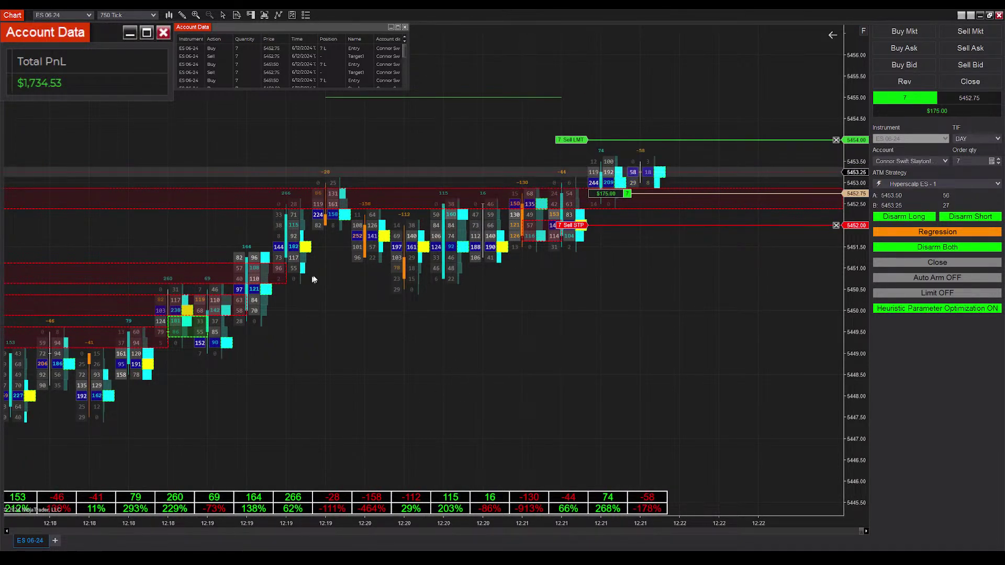
pyautogui.moveTo(579, 418); pyautogui.dragTo(653, 407)
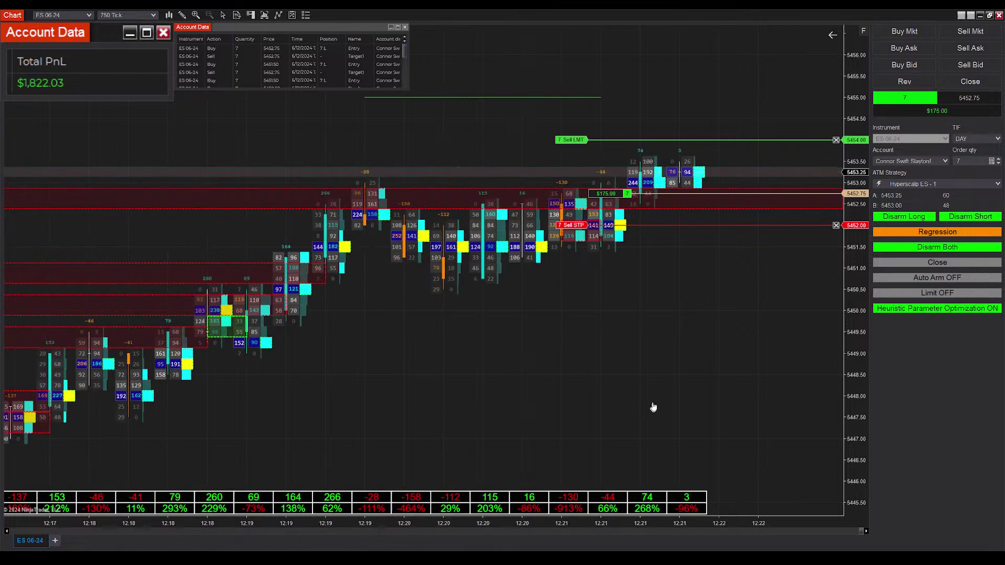
pyautogui.moveTo(509, 332); pyautogui.dragTo(511, 376)
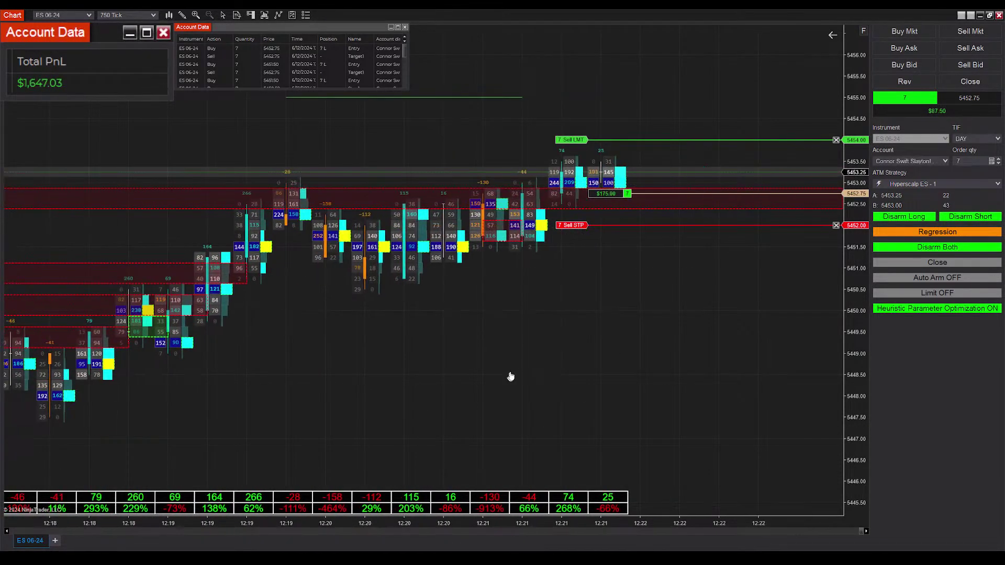
pyautogui.moveTo(602, 390); pyautogui.dragTo(639, 392)
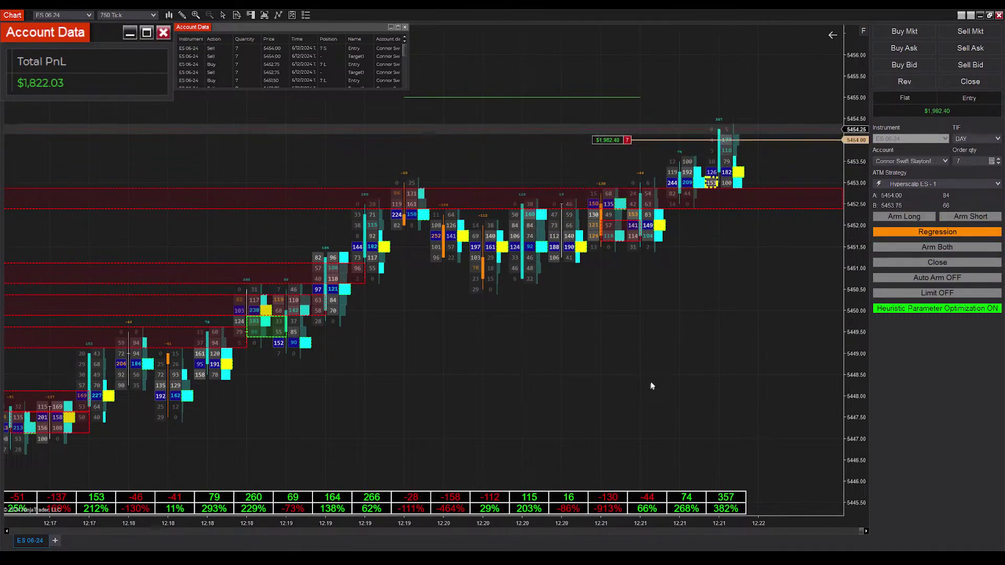
pyautogui.scroll(-3, 631, 348)
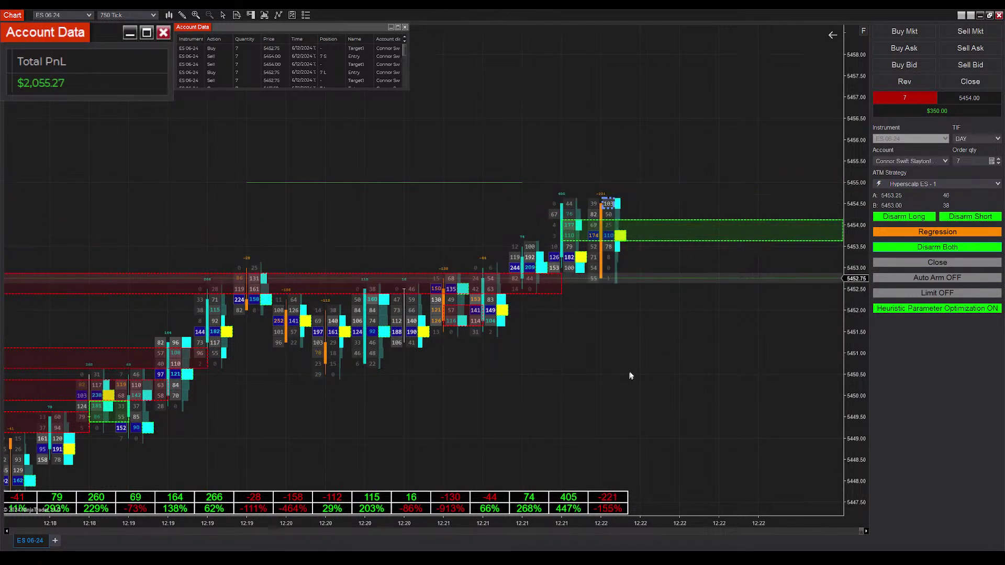
pyautogui.scroll(-2, 622, 380)
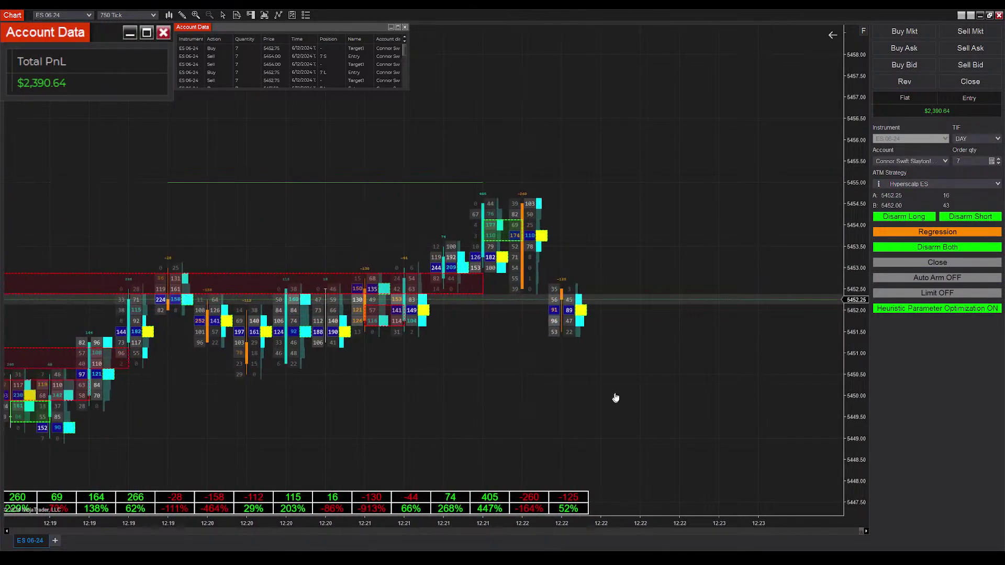
pyautogui.scroll(5, 614, 399)
pyautogui.scroll(-6, 717, 417)
pyautogui.scroll(-2, 422, 422)
pyautogui.scroll(7, 470, 414)
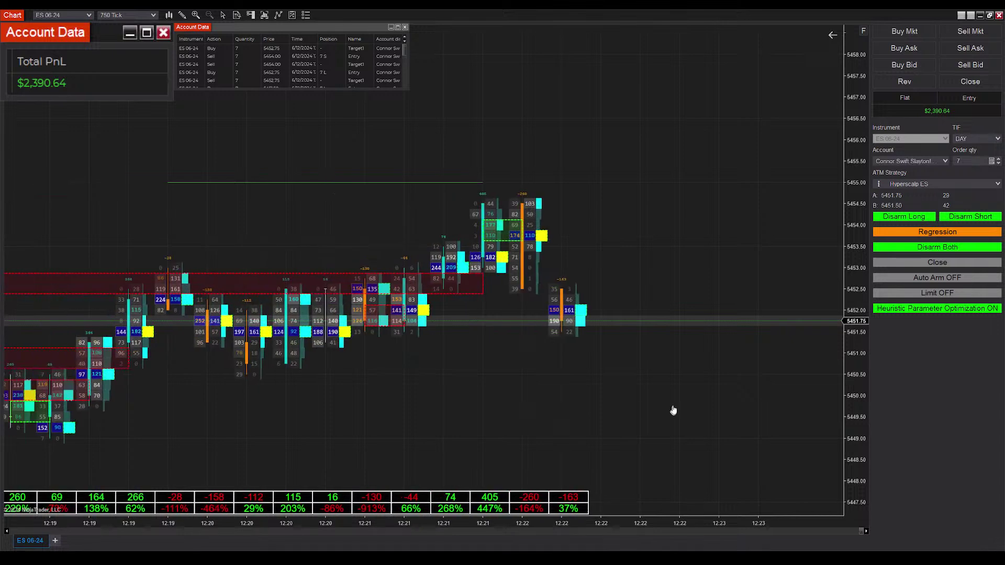
pyautogui.scroll(-3, 655, 416)
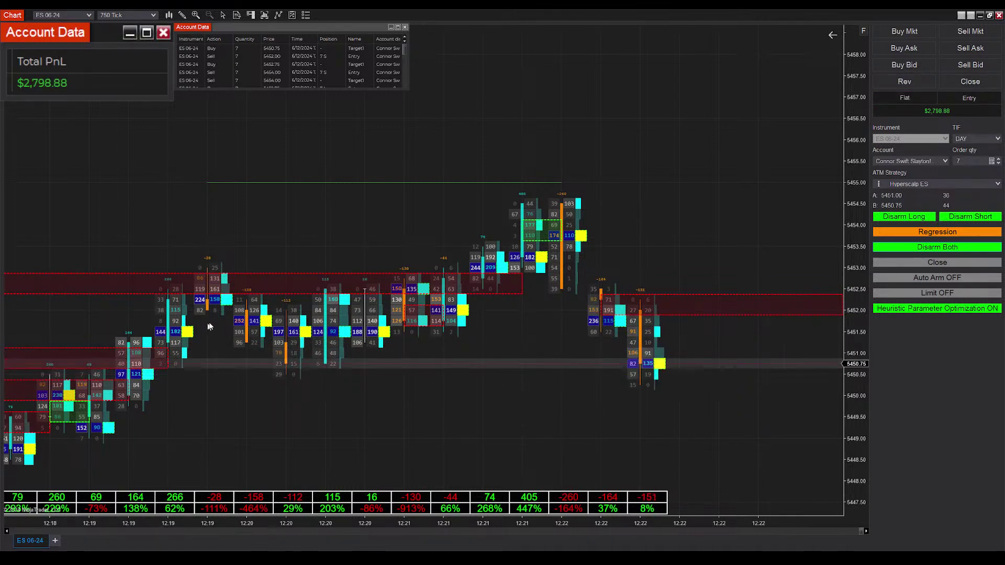
# Step: Arm both directions again after disarming, until the 5448.50 short hits its 5447.25 target
pyautogui.click(937, 247)
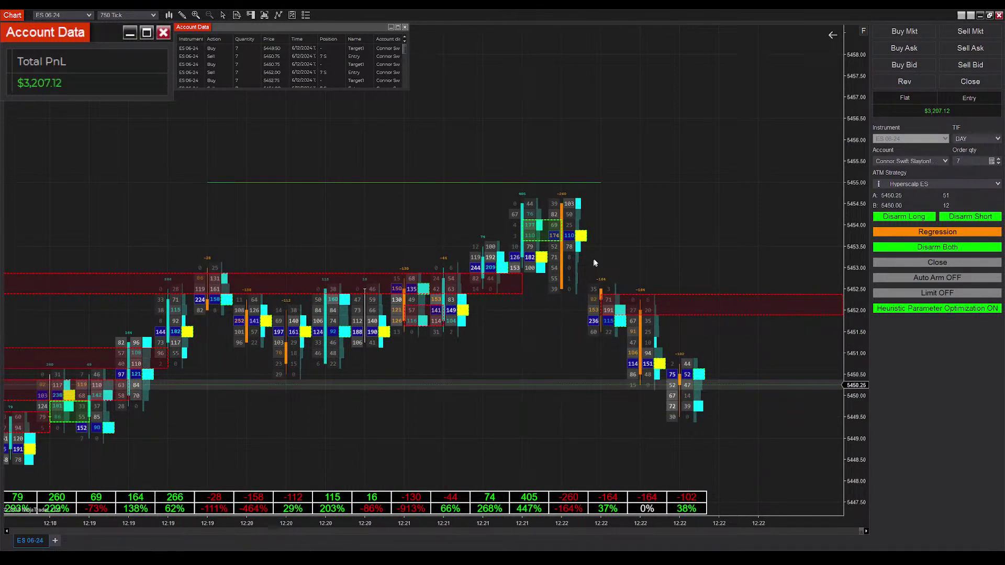
pyautogui.moveTo(707, 230); pyautogui.dragTo(623, 224)
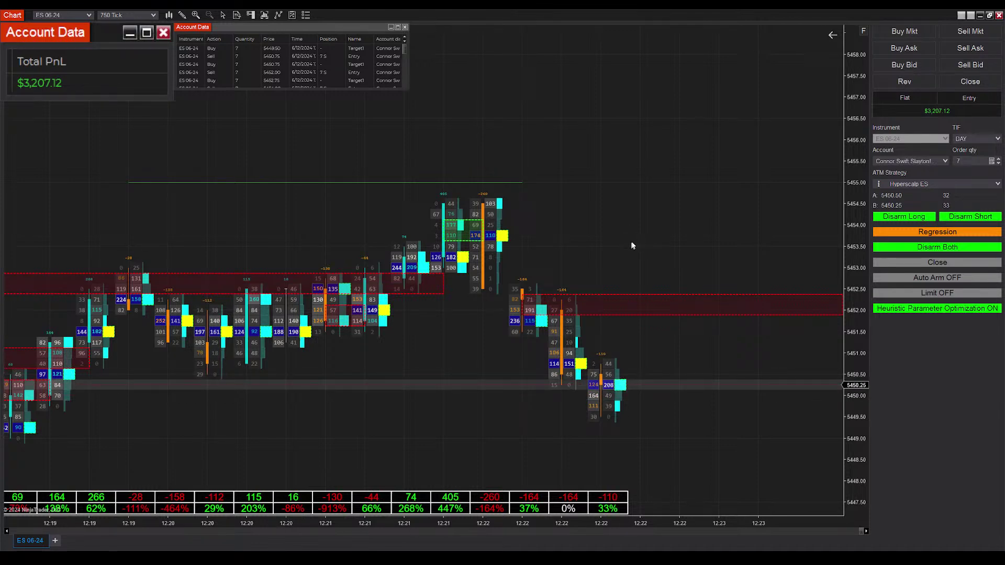
pyautogui.moveTo(635, 250); pyautogui.dragTo(680, 256)
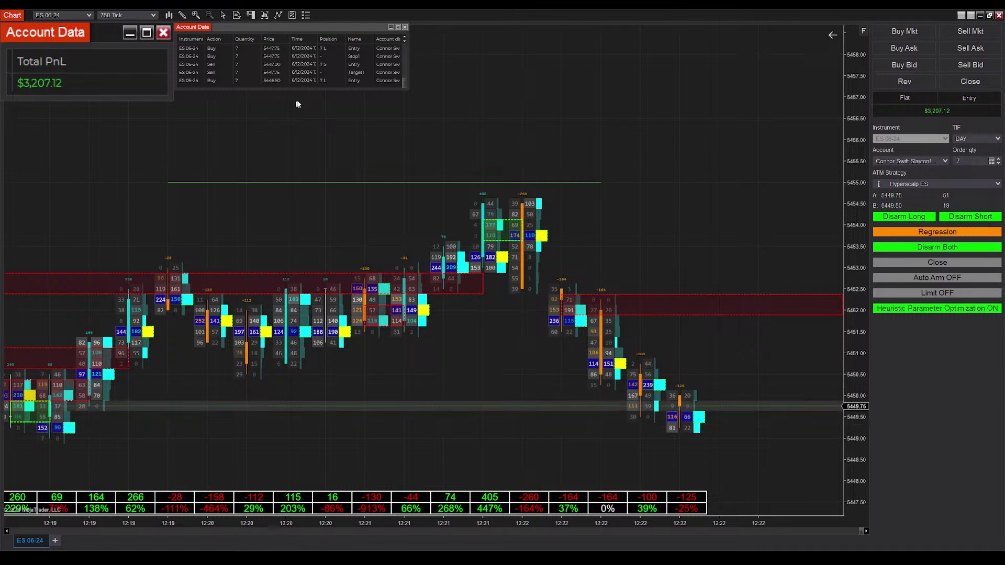
pyautogui.moveTo(754, 300); pyautogui.dragTo(790, 334)
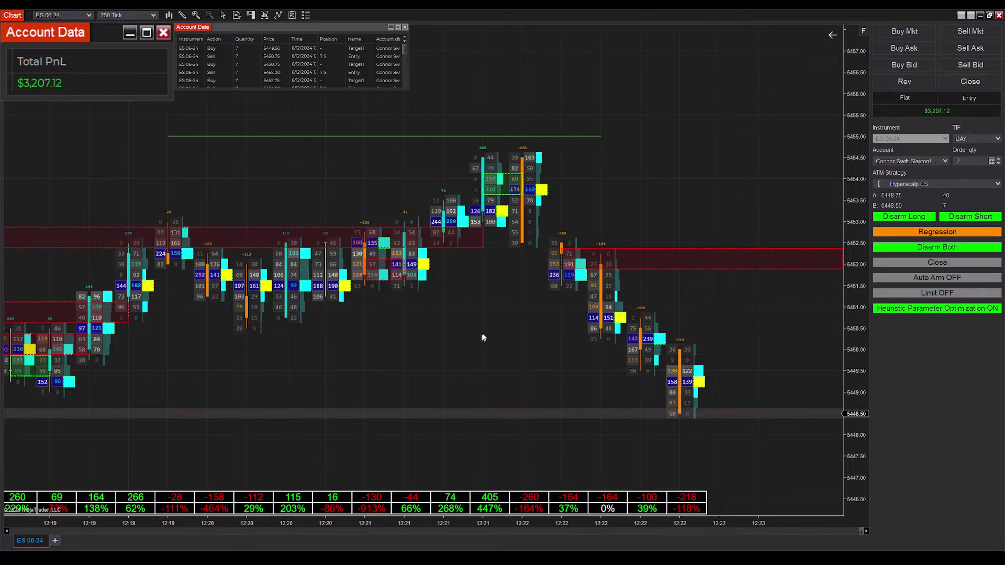
pyautogui.scroll(-1, 619, 233)
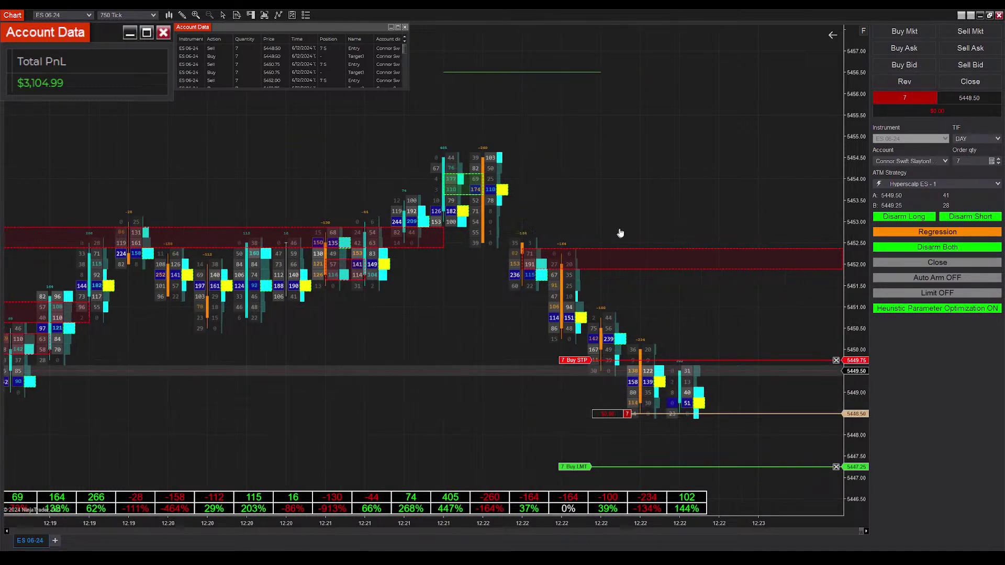
pyautogui.scroll(-1, 632, 302)
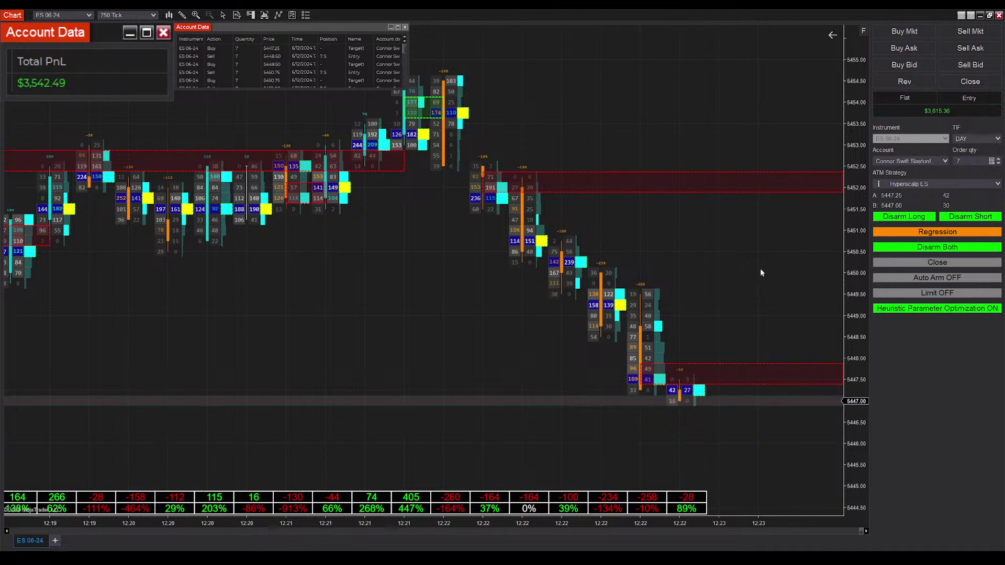
# Step: Switch the Hyperscalp strategy from Regression to Trend mode
pyautogui.click(937, 232)
pyautogui.click(937, 247)
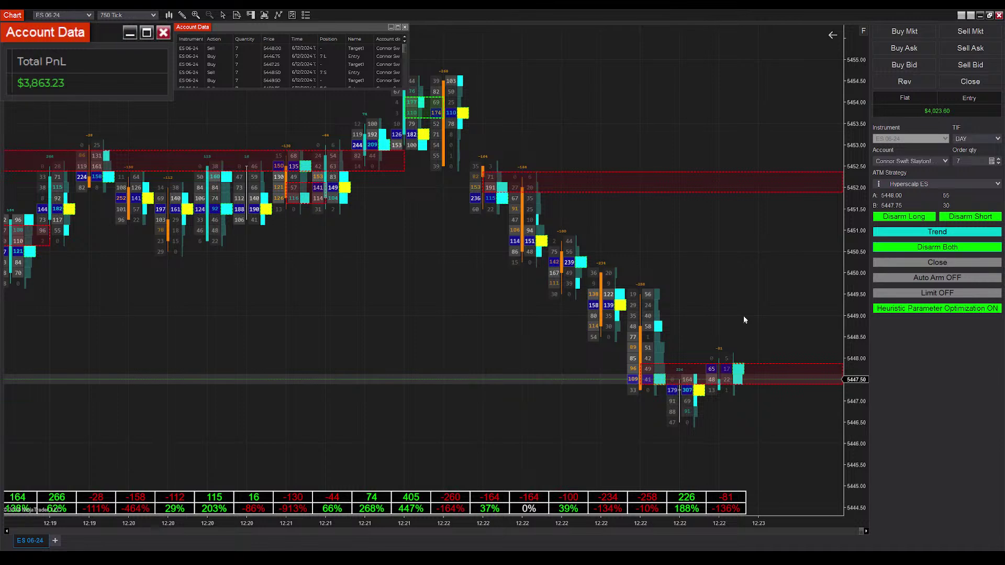
pyautogui.scroll(-6, 469, 294)
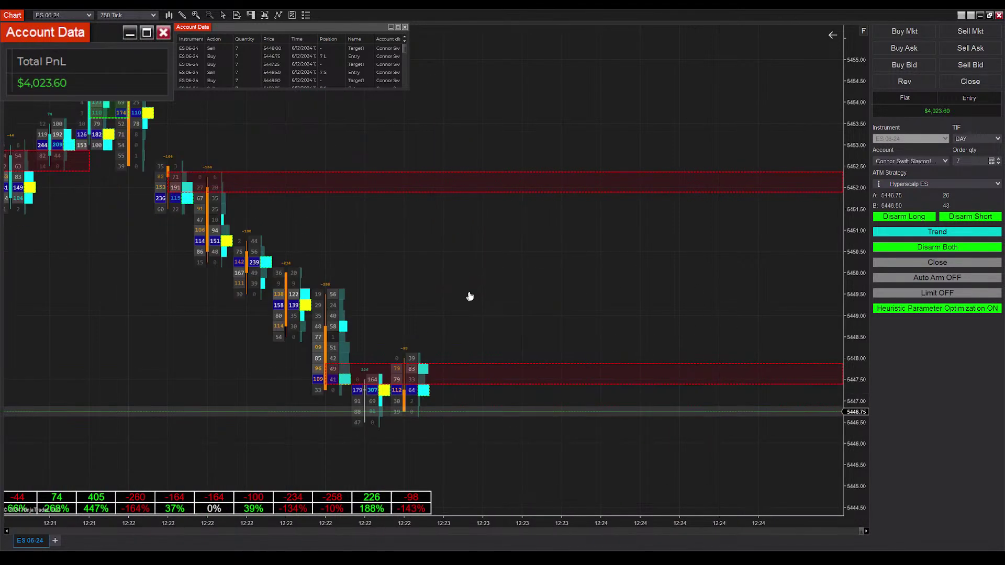
pyautogui.scroll(7, 507, 298)
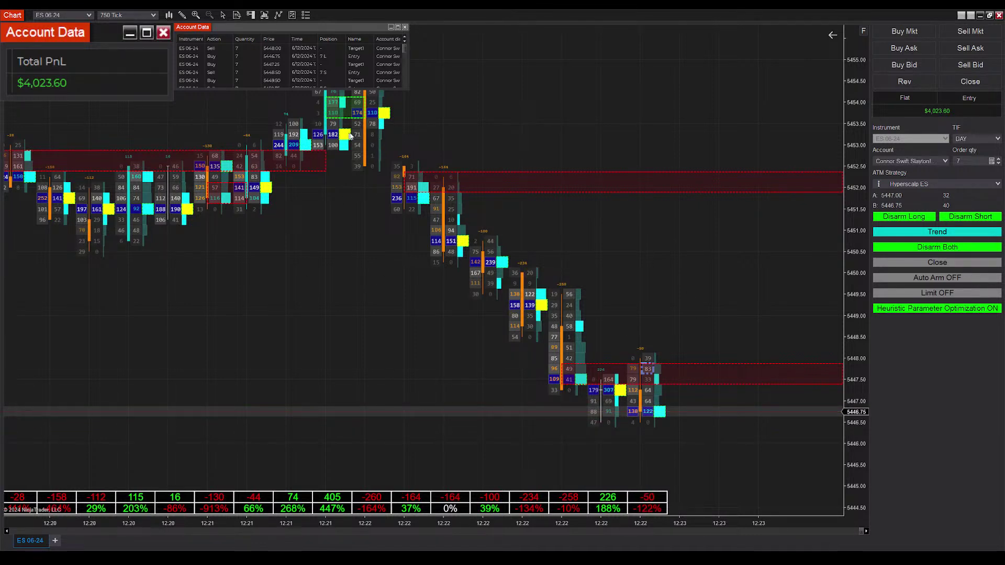
pyautogui.scroll(-7, 291, 321)
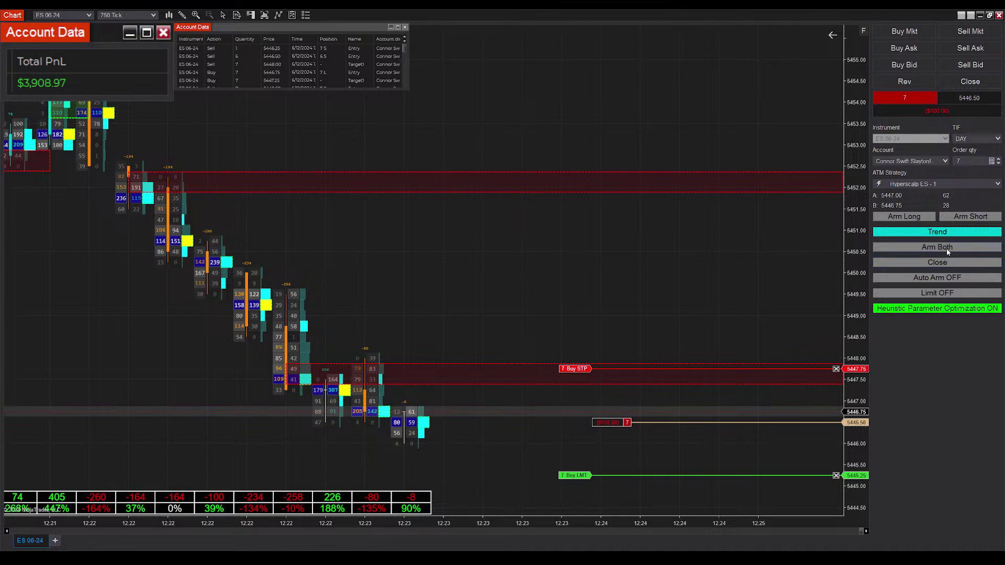
# Step: Re-arm both directions after each trade until a 7-lot short is open from 5440.50
pyautogui.click(944, 248)
pyautogui.moveTo(460, 265); pyautogui.dragTo(654, 199)
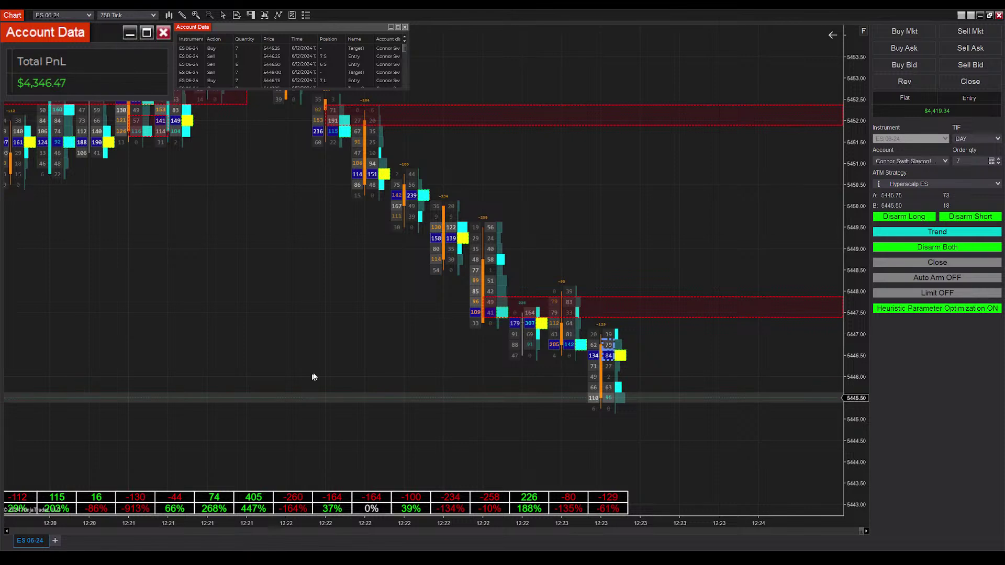
pyautogui.scroll(-2, 484, 230)
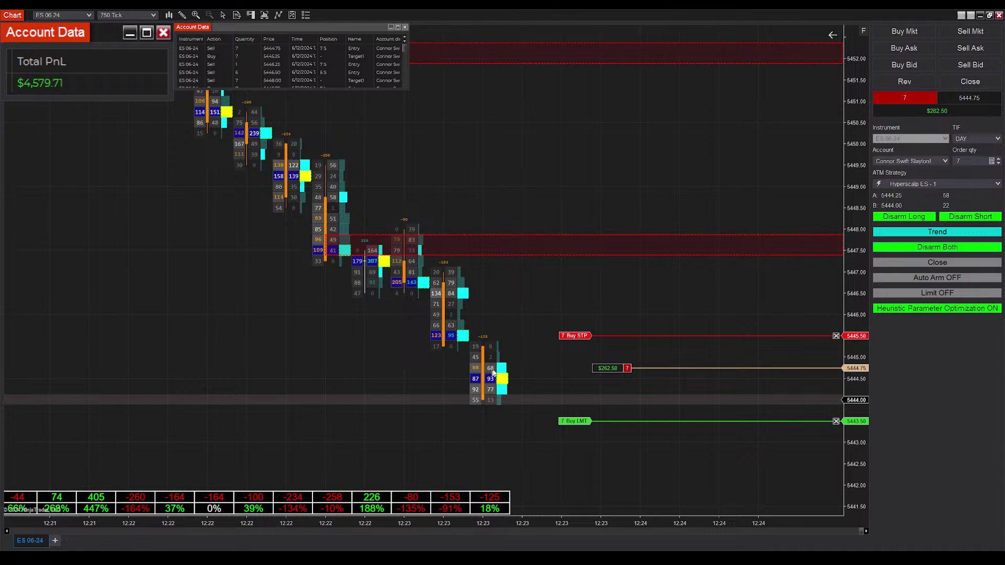
pyautogui.moveTo(400, 343); pyautogui.dragTo(267, 316)
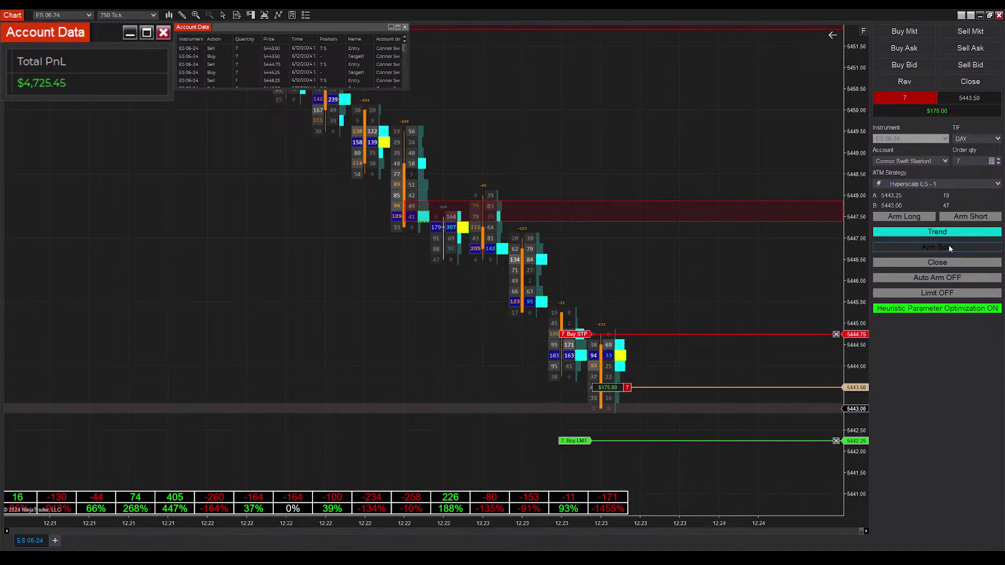
pyautogui.click(948, 245)
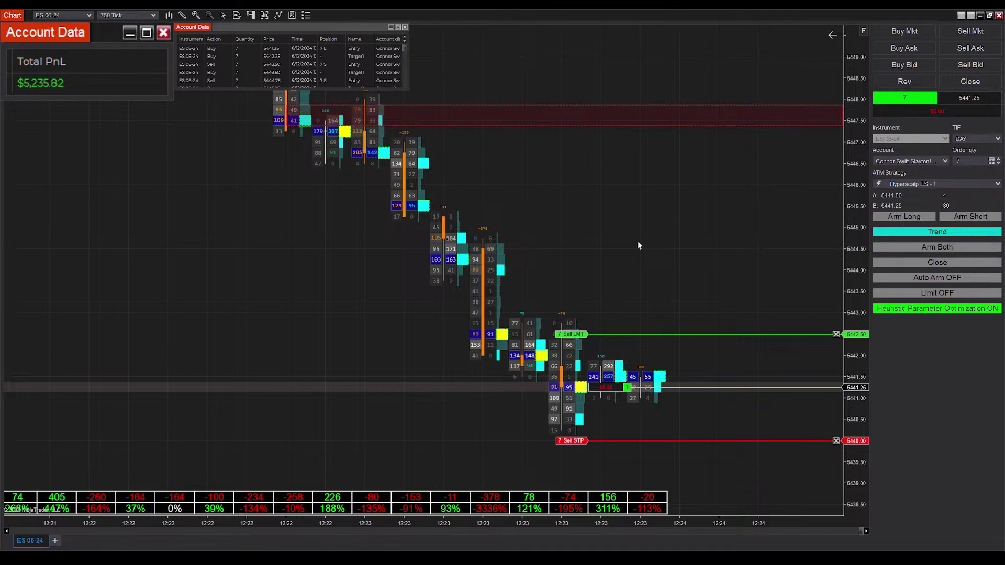
pyautogui.click(939, 248)
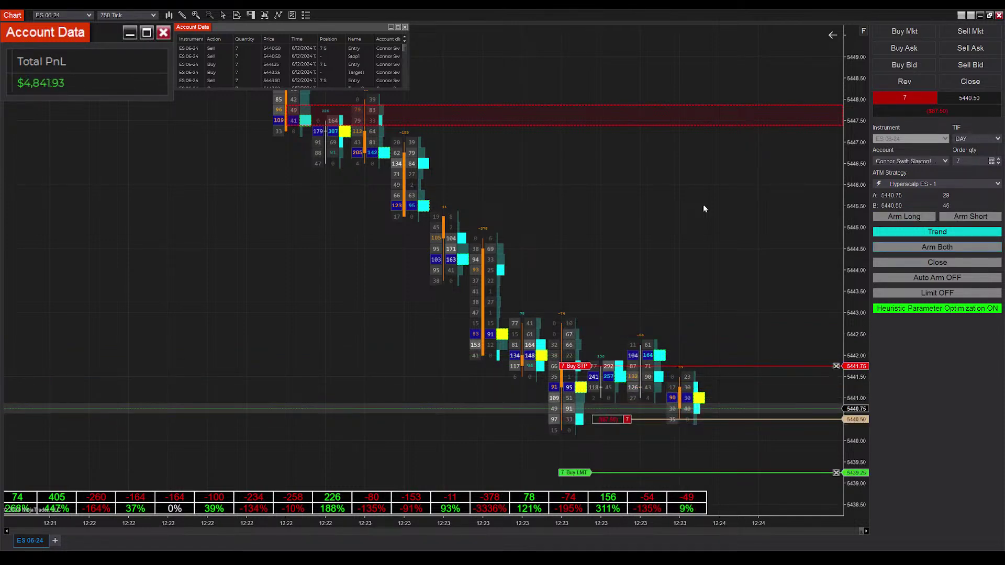
# Step: Re-arm the strategy with Arm Both twice, ending flat after the 7-contract ES short hits 5438.75
pyautogui.click(955, 248)
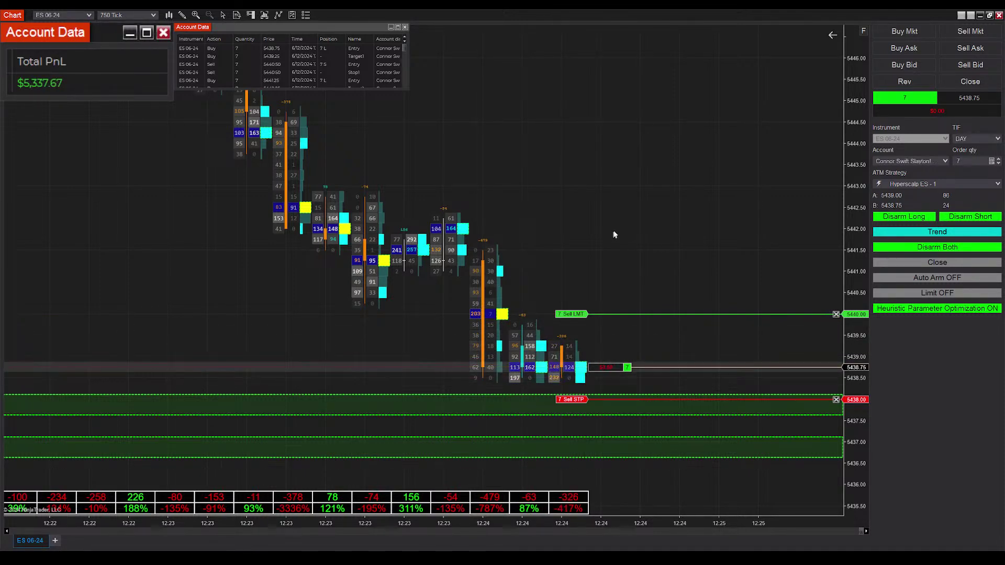
pyautogui.scroll(2, 612, 234)
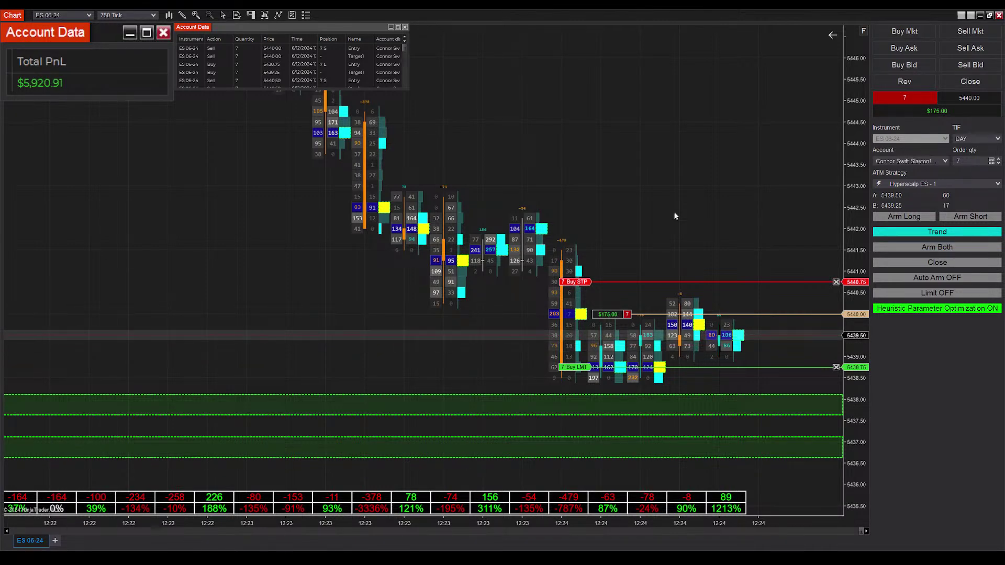
pyautogui.click(937, 248)
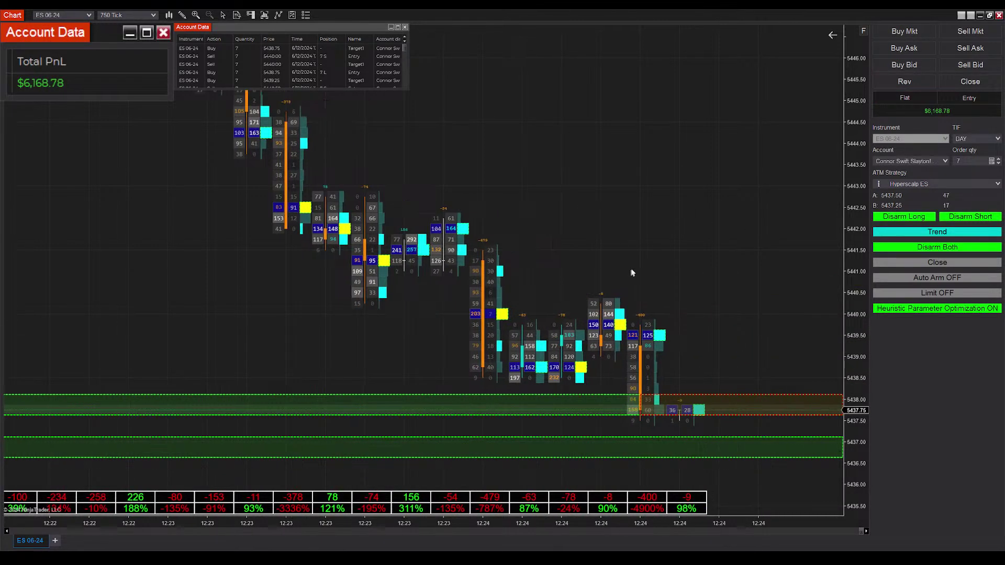
# Step: Arm Both twice more, ending flat after the 5433.25 short hits 5432.00, PnL $7,745.35
pyautogui.scroll(-3, 610, 180)
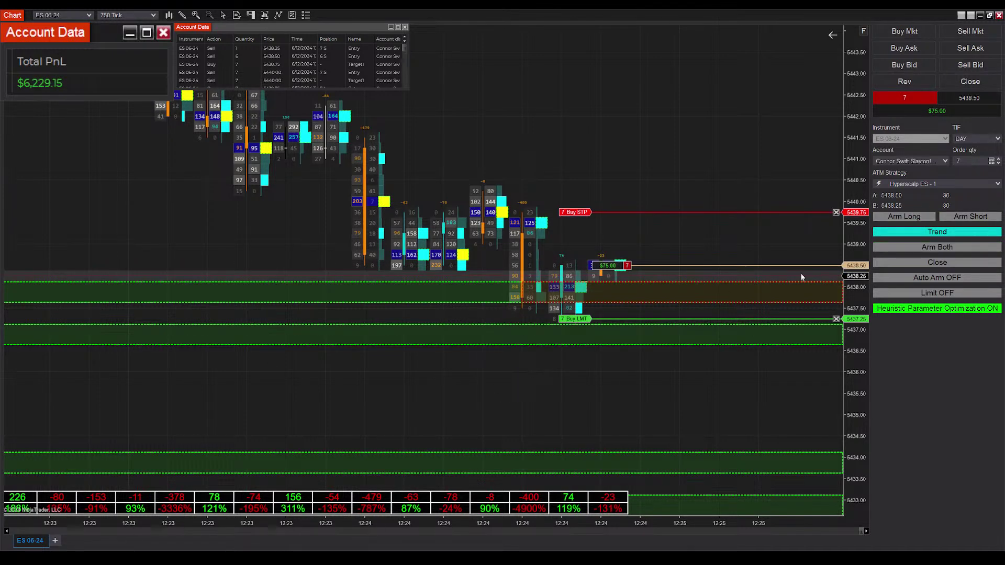
pyautogui.click(920, 249)
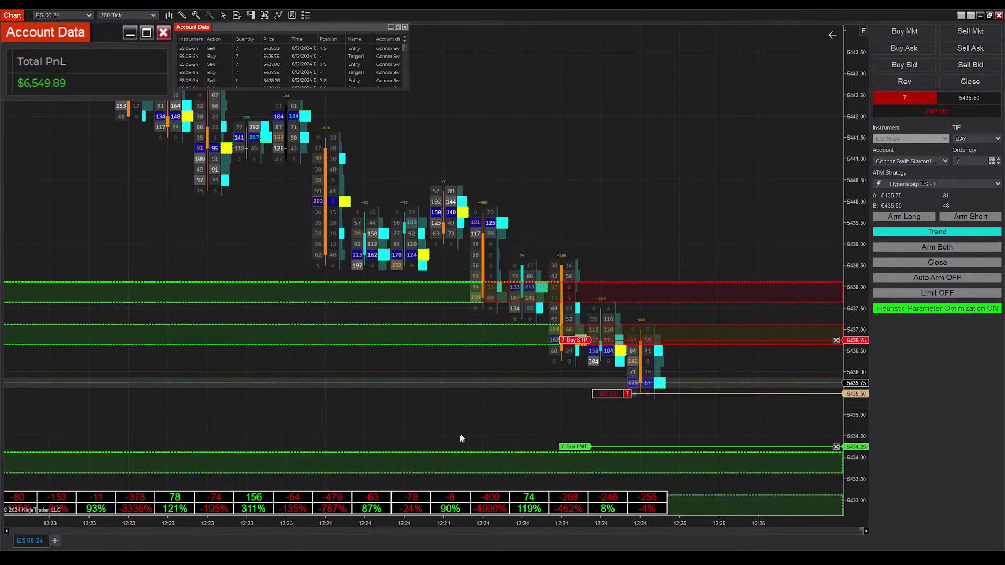
pyautogui.click(937, 247)
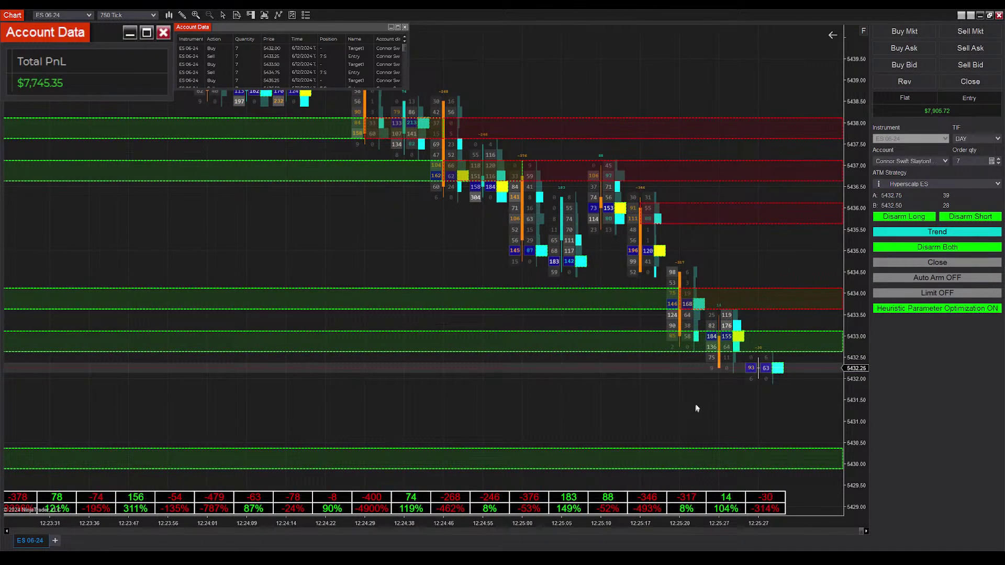
# Step: Drag the ES chart left three times to leave empty space right of the newest bars
pyautogui.moveTo(696, 408); pyautogui.dragTo(530, 406)
pyautogui.moveTo(633, 421); pyautogui.dragTo(527, 418)
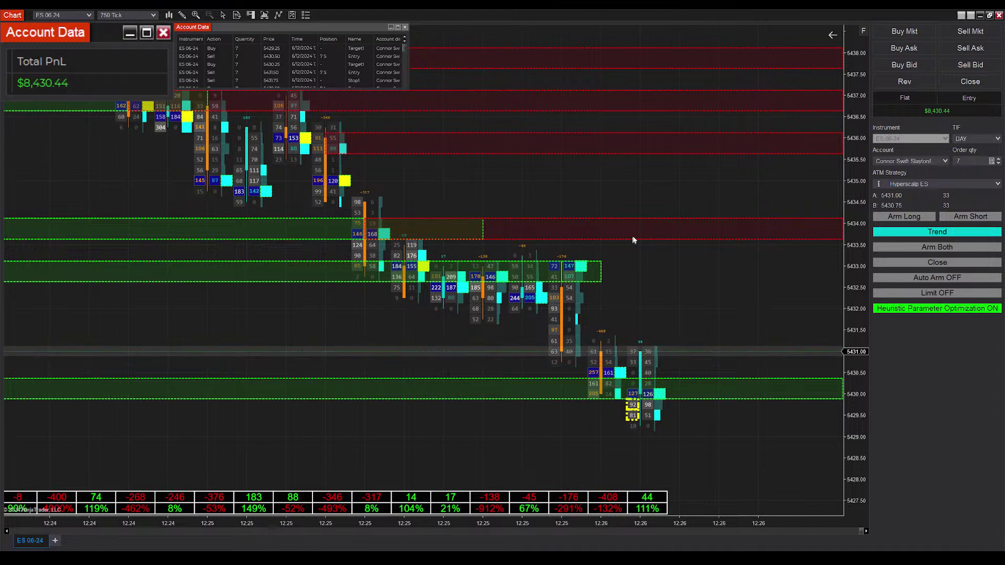
pyautogui.moveTo(588, 312); pyautogui.dragTo(410, 247)
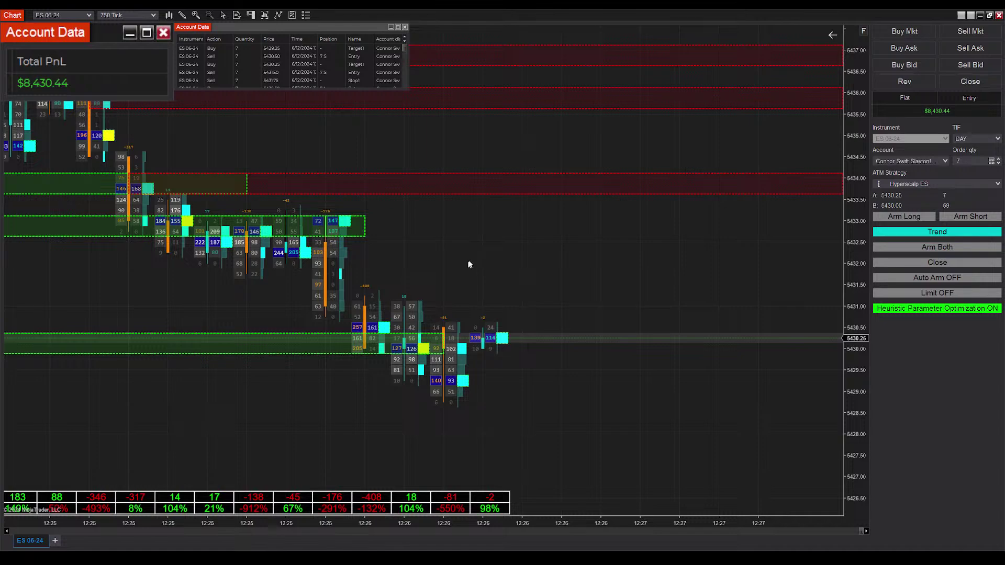
pyautogui.moveTo(468, 264); pyautogui.dragTo(287, 278)
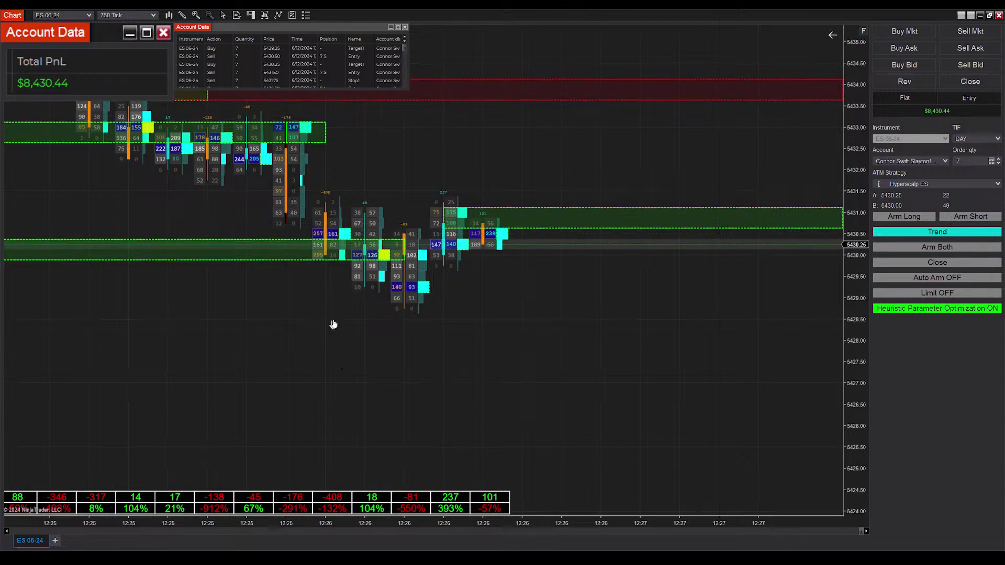
pyautogui.moveTo(333, 324); pyautogui.dragTo(482, 432)
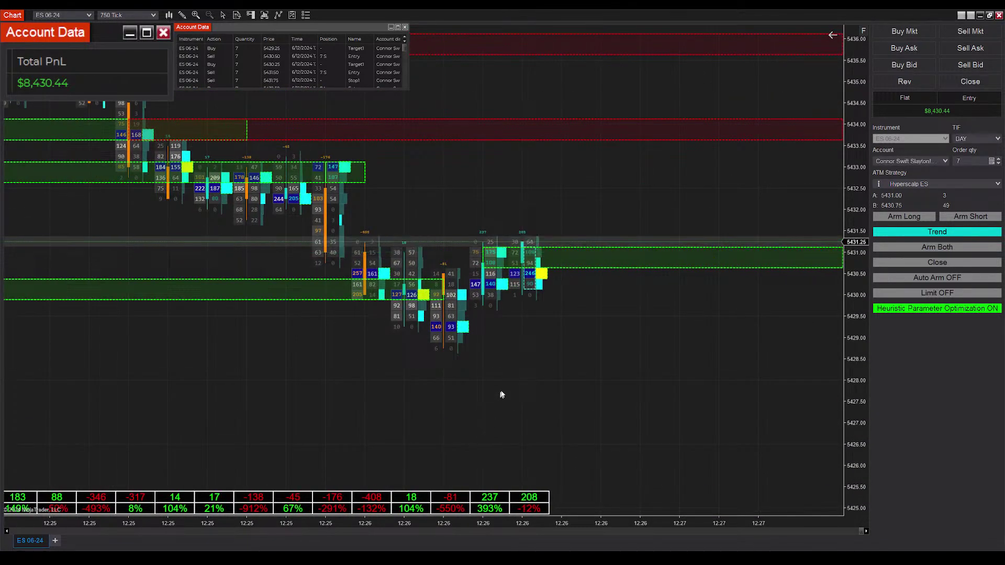
pyautogui.moveTo(500, 394); pyautogui.dragTo(478, 278)
pyautogui.moveTo(543, 269); pyautogui.dragTo(460, 268)
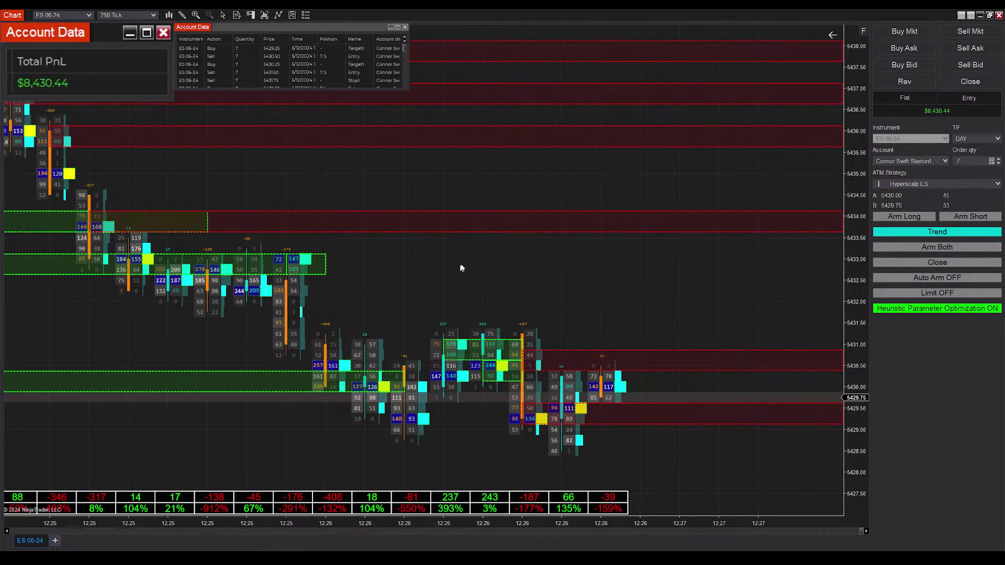
pyautogui.scroll(-2, 393, 280)
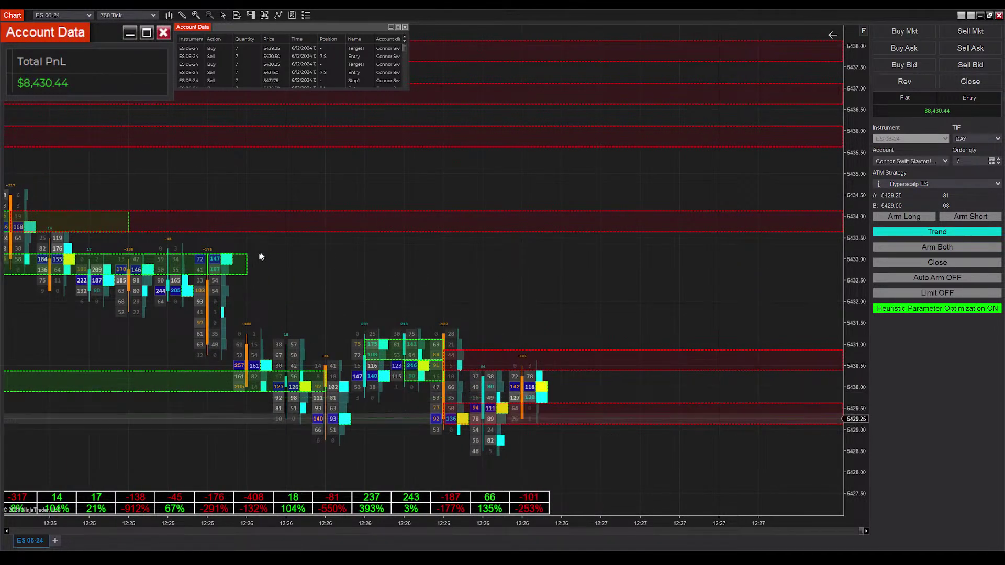
pyautogui.scroll(-1, 387, 241)
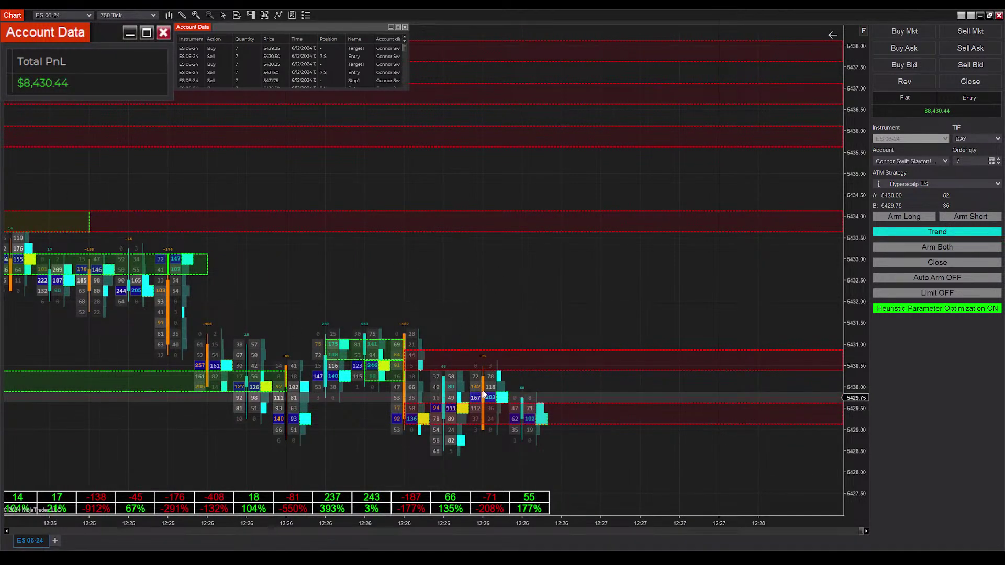
pyautogui.moveTo(497, 291)
pyautogui.mouseDown()
pyautogui.moveTo(673, 275)
pyautogui.moveTo(500, 278)
pyautogui.mouseUp()
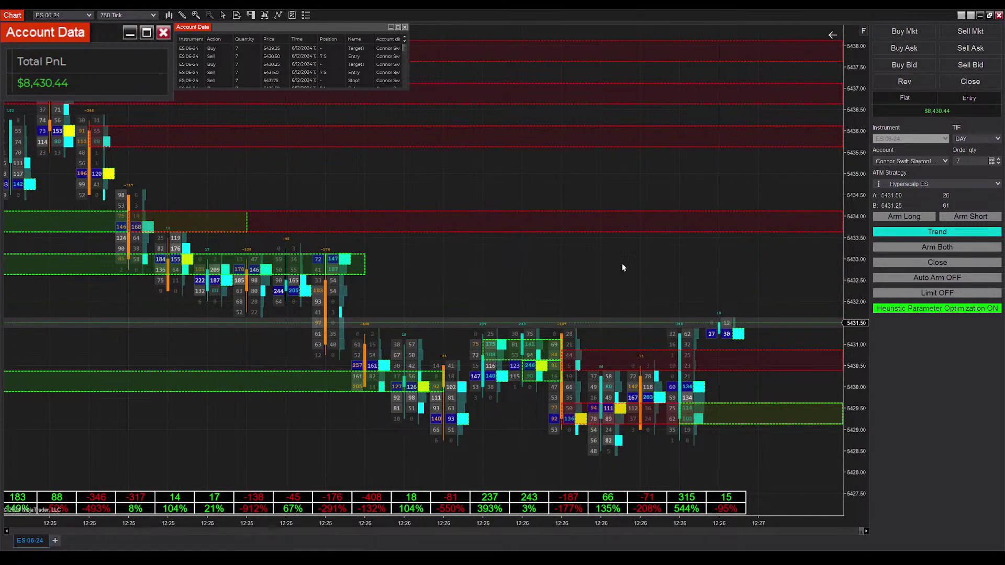
pyautogui.moveTo(594, 258); pyautogui.dragTo(471, 266)
pyautogui.hscroll(4, 650, 308)
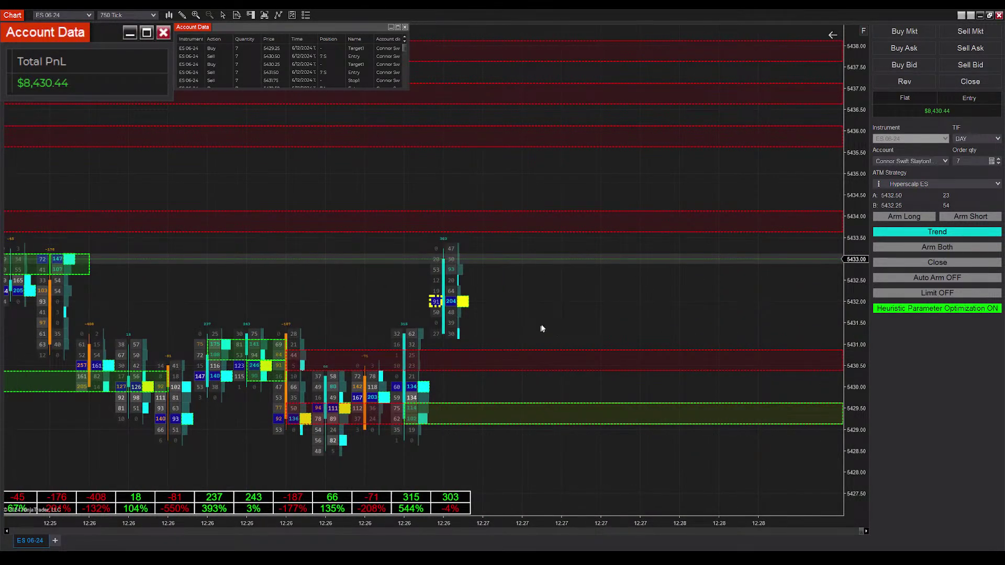
pyautogui.hscroll(-9, 540, 327)
pyautogui.hscroll(5, 522, 302)
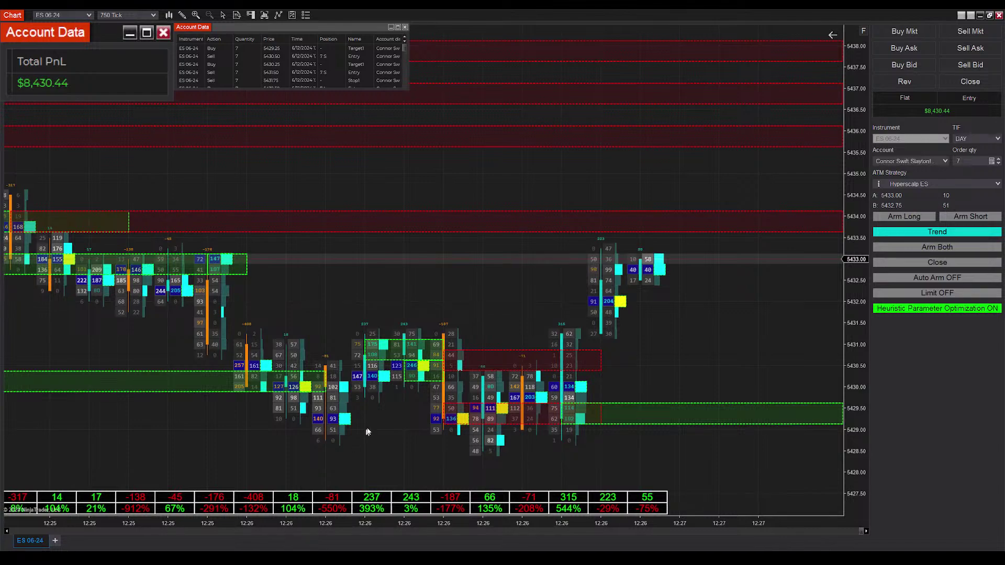